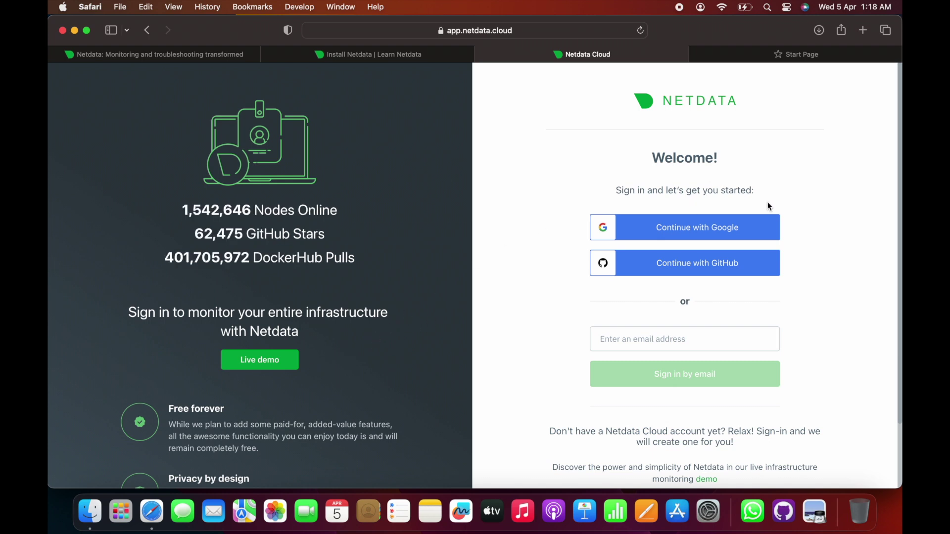
Step: Sign in to Netdata Cloud with the Google account and accept the Privacy Policy and Terms And Conditions
left_click(746, 228)
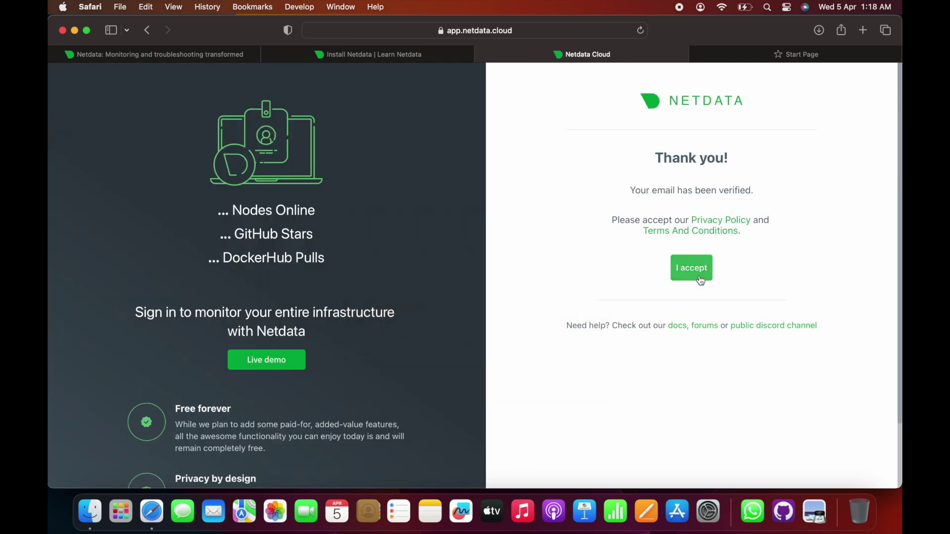
left_click(694, 273)
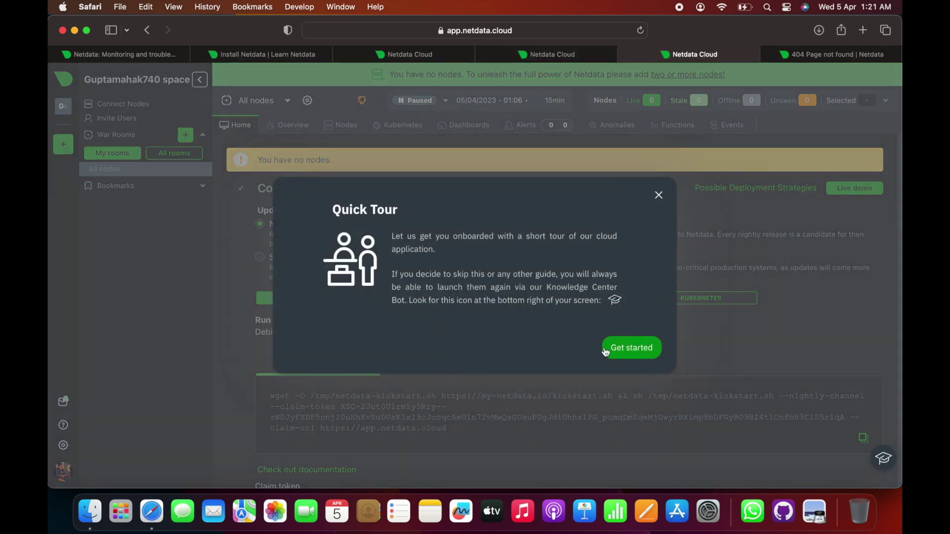
Step: Go through the Quick Tour pages on Spaces and War Rooms and finish by starting troubleshooting
left_click(606, 352)
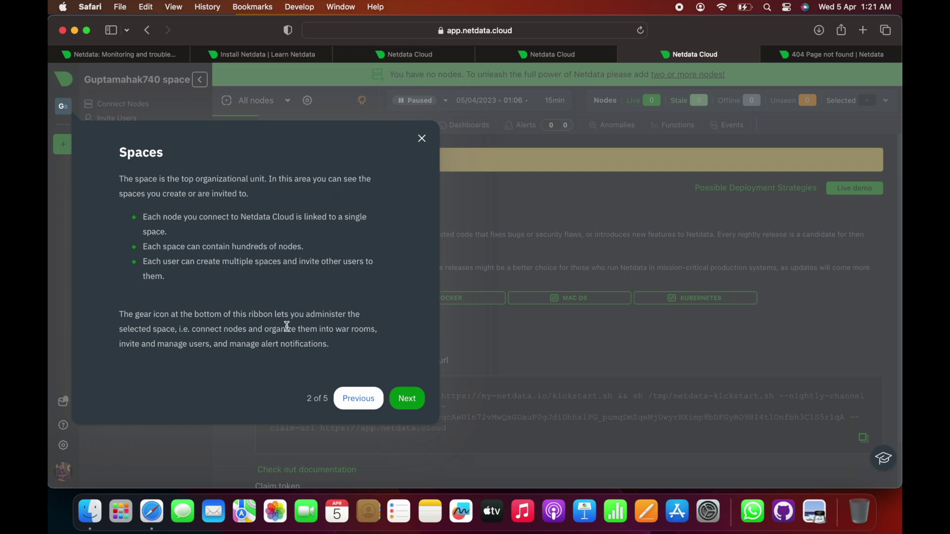
left_click(408, 399)
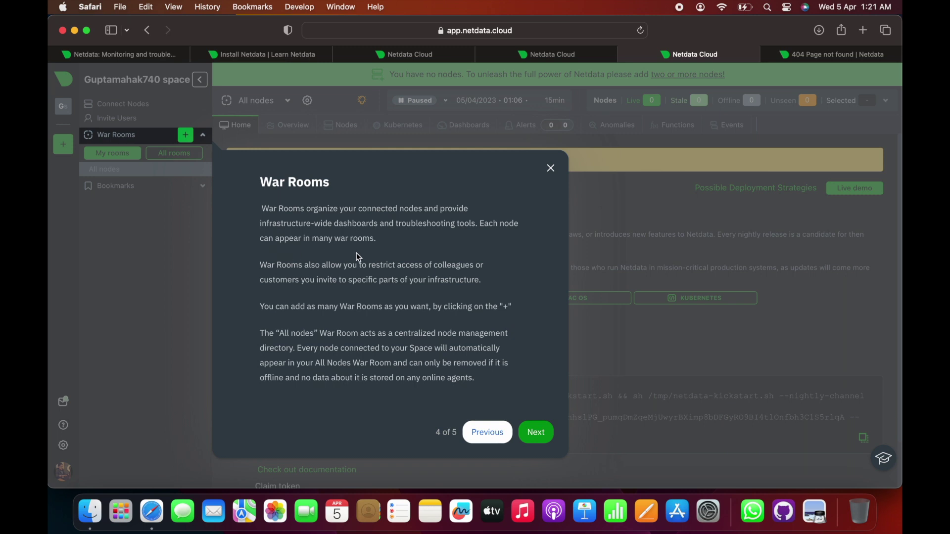
left_click(536, 431)
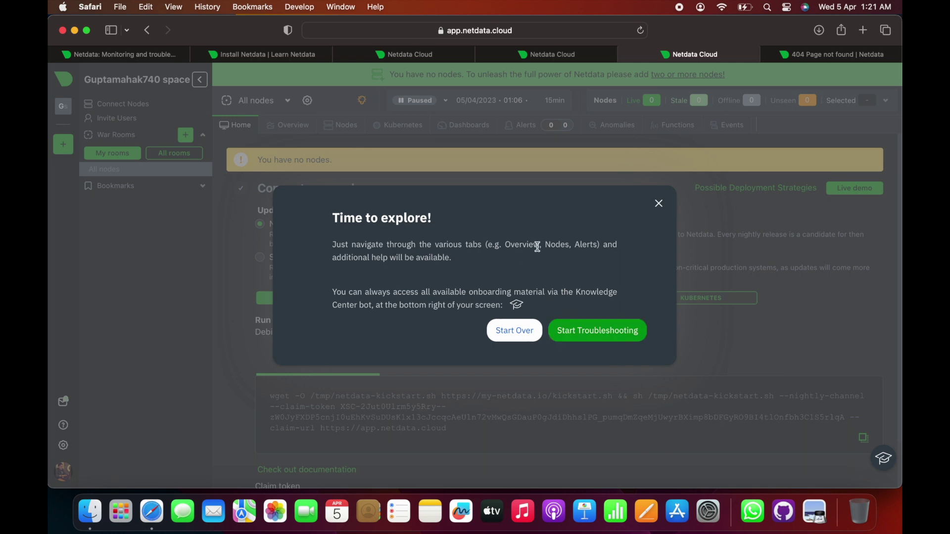
left_click(592, 337)
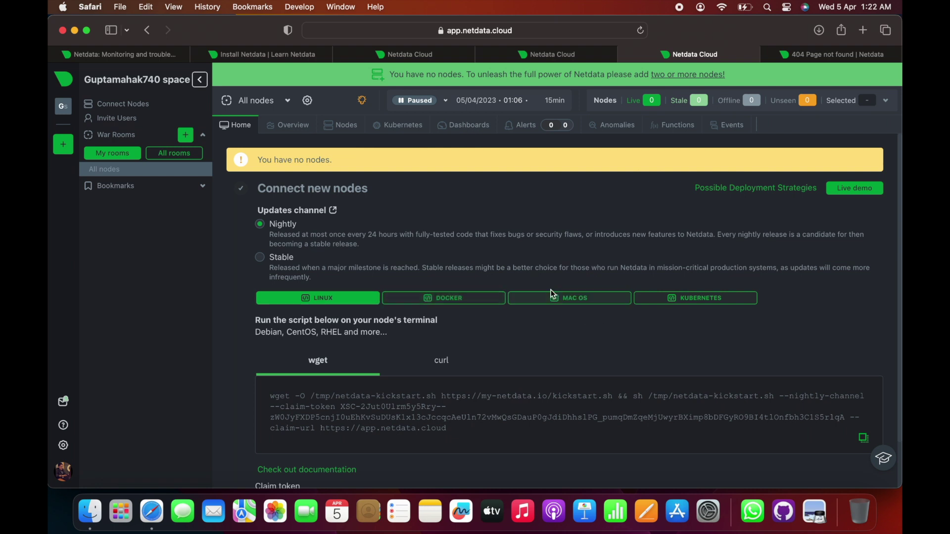
Step: Choose Mac OS for connecting a new node, dismiss the Home Tab guide, and copy the nightly kickstart script
left_click(616, 298)
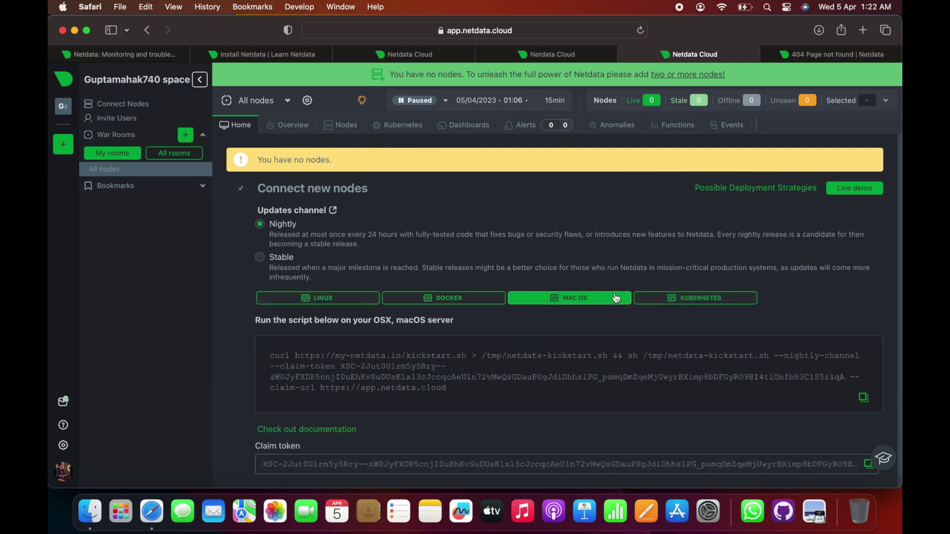
scroll(587, 372, "down", 1)
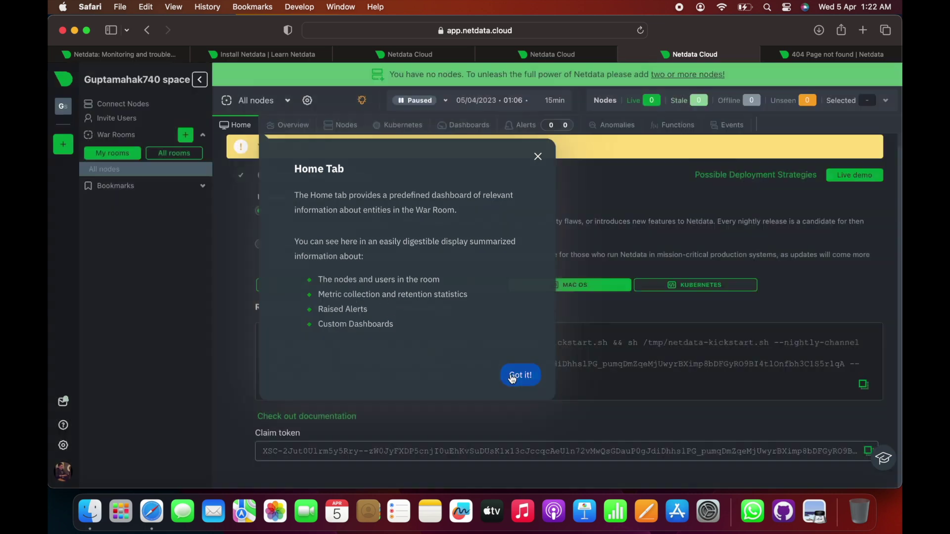
left_click(517, 376)
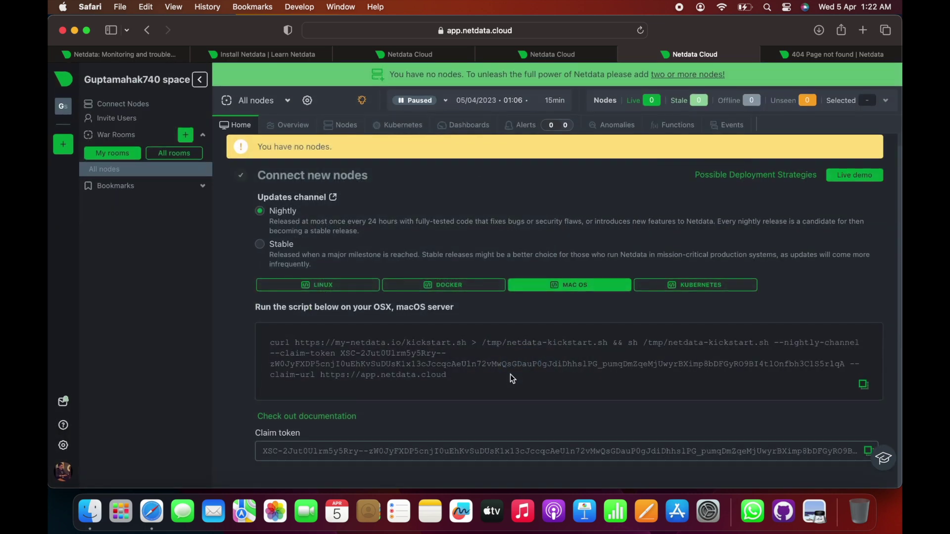
left_click(865, 390)
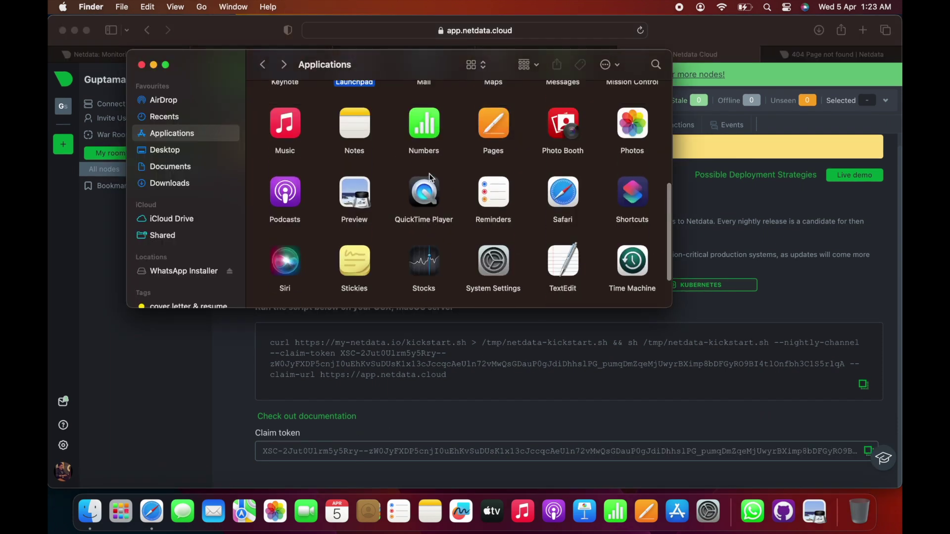
Step: Open Terminal from Launchpad's Other folder and make its window full screen
scroll(429, 173, "up", 5)
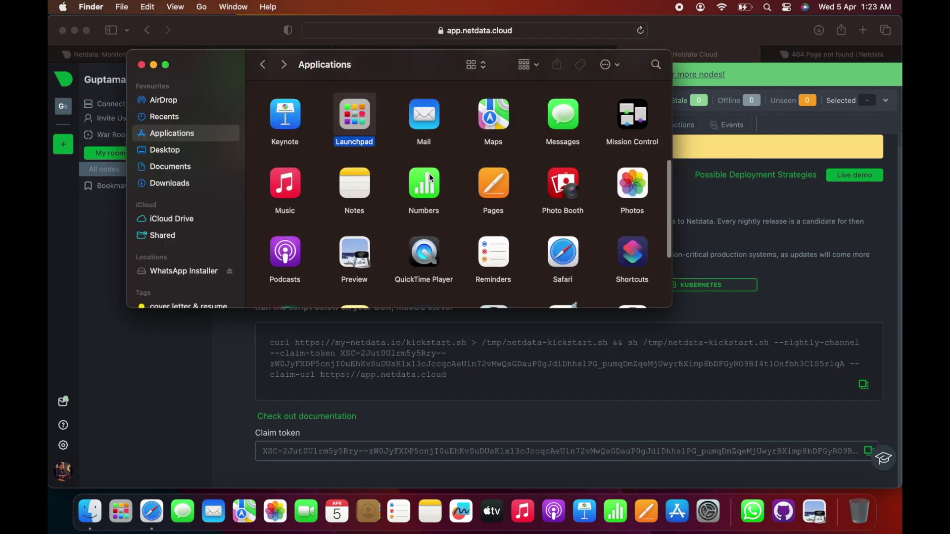
double_click(368, 172)
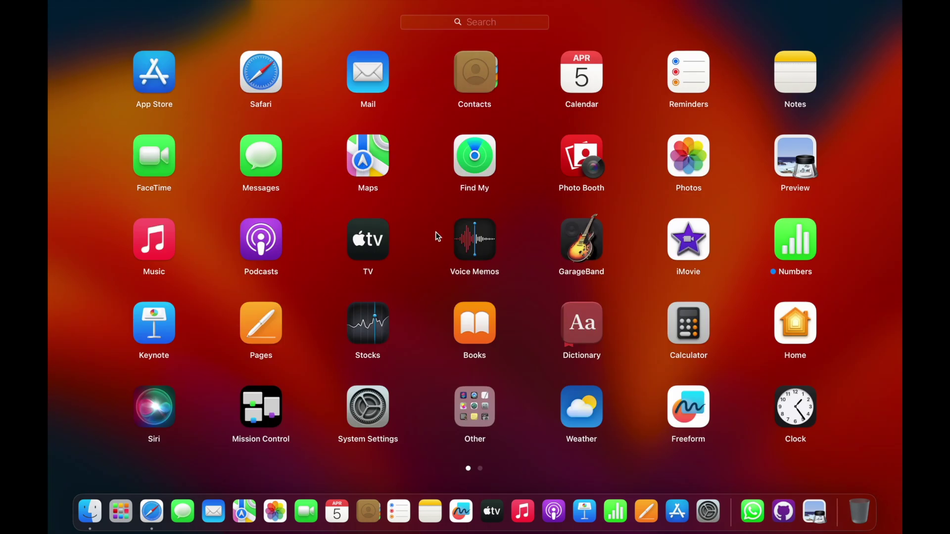
left_click(492, 419)
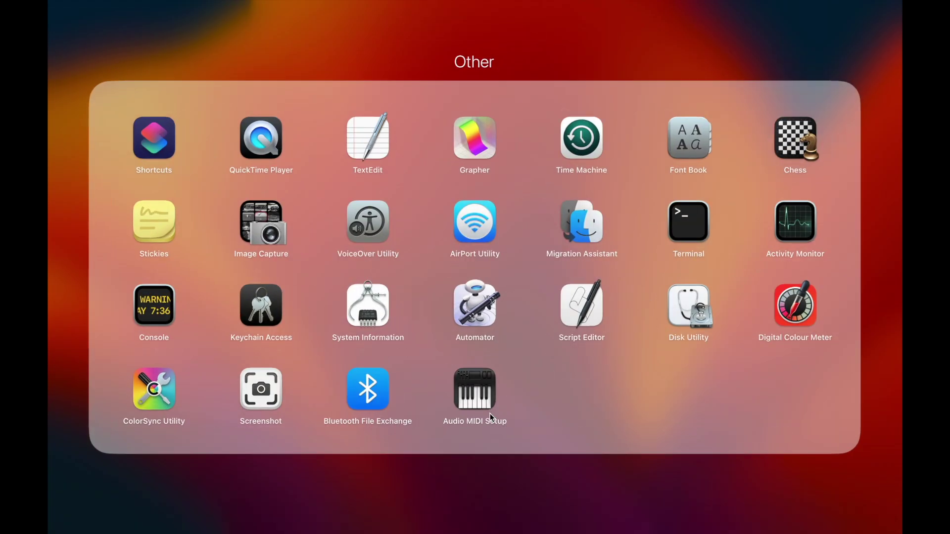
left_click(702, 220)
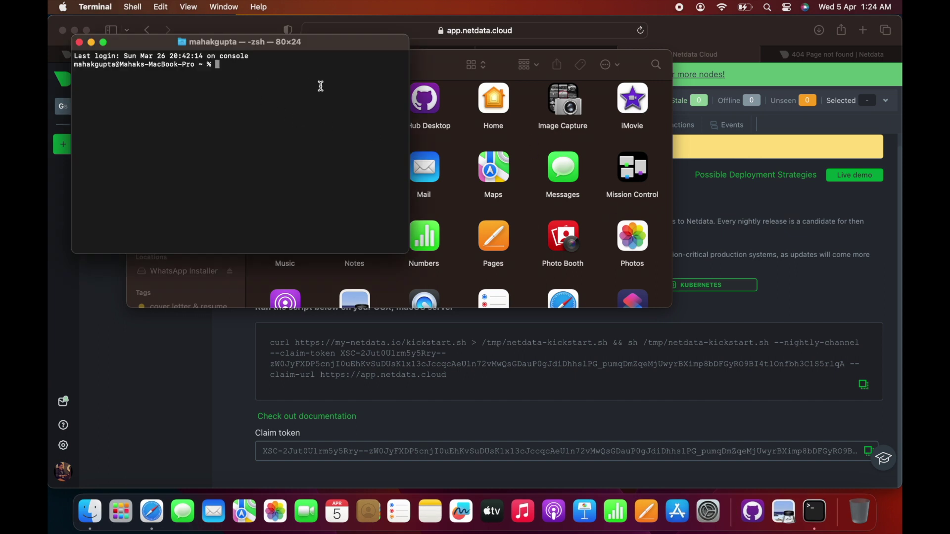
left_click(103, 42)
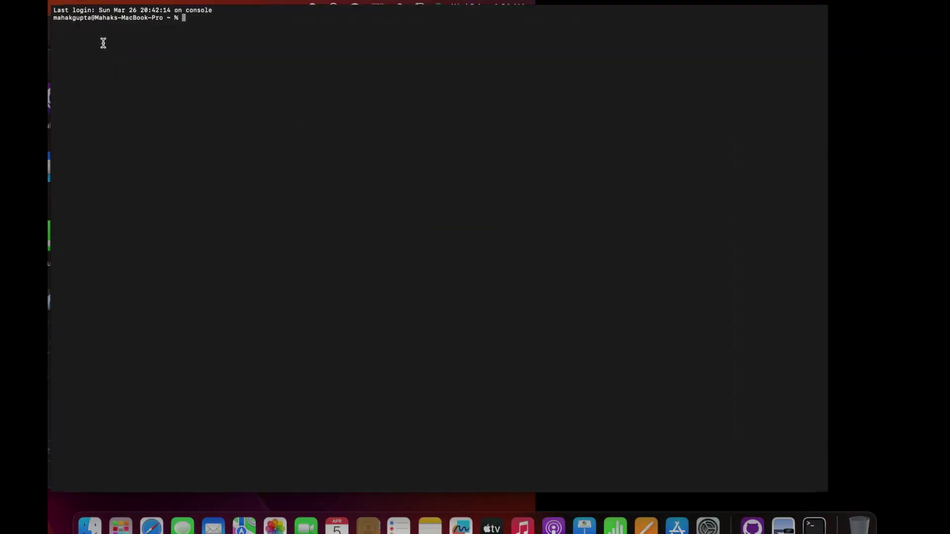
Step: Run the copied kickstart command with its claim token, entering the administrator password, and confirm building netdata to /usr/local/netdata
key("super+v")
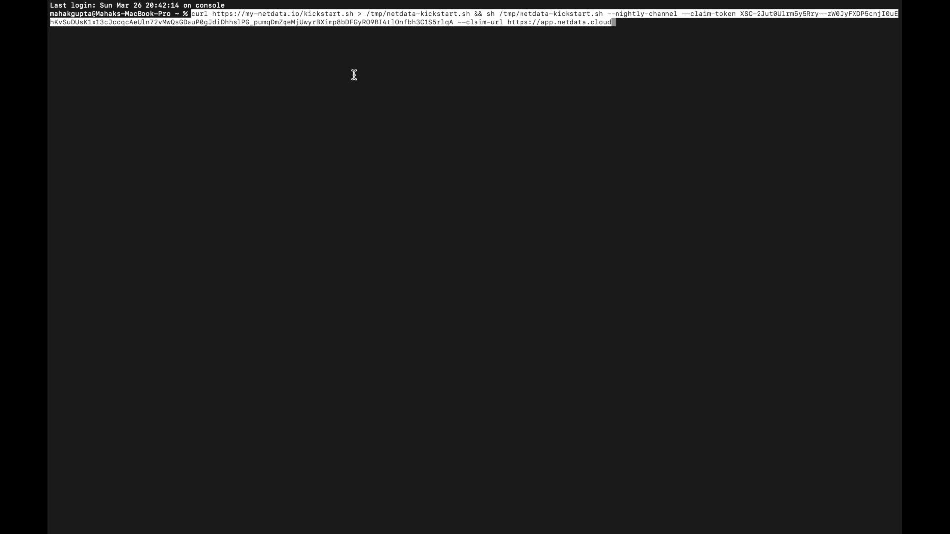
key("Return")
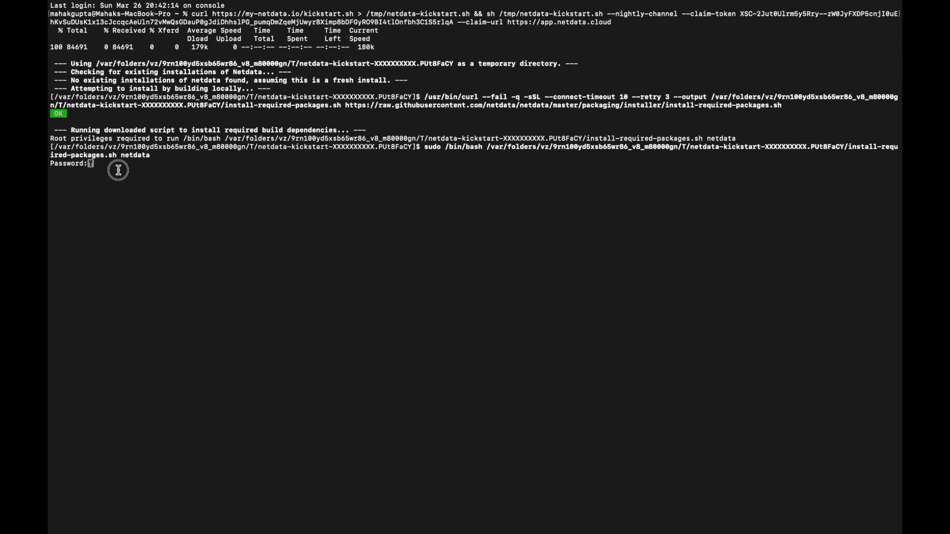
left_click(96, 165)
key("Return")
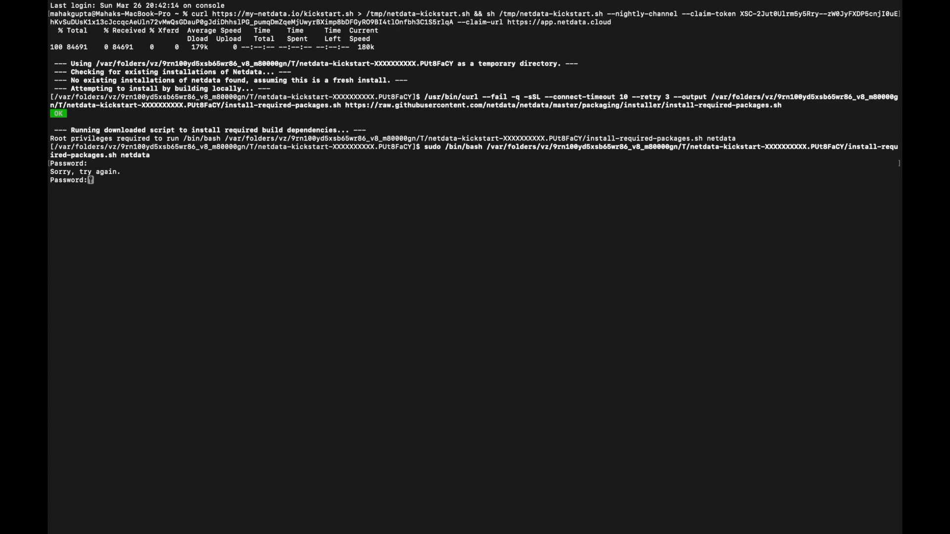
key("Return")
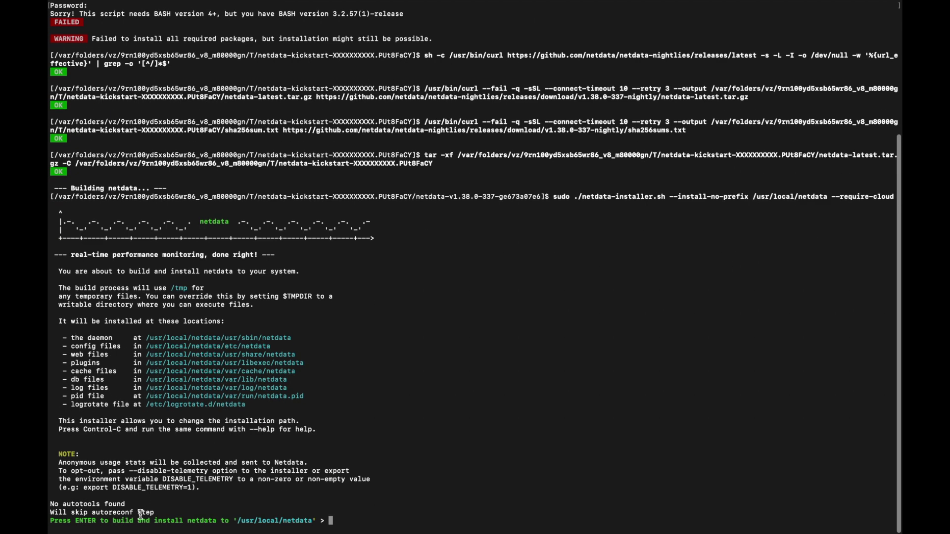
mouse_move(197, 533)
key("Return")
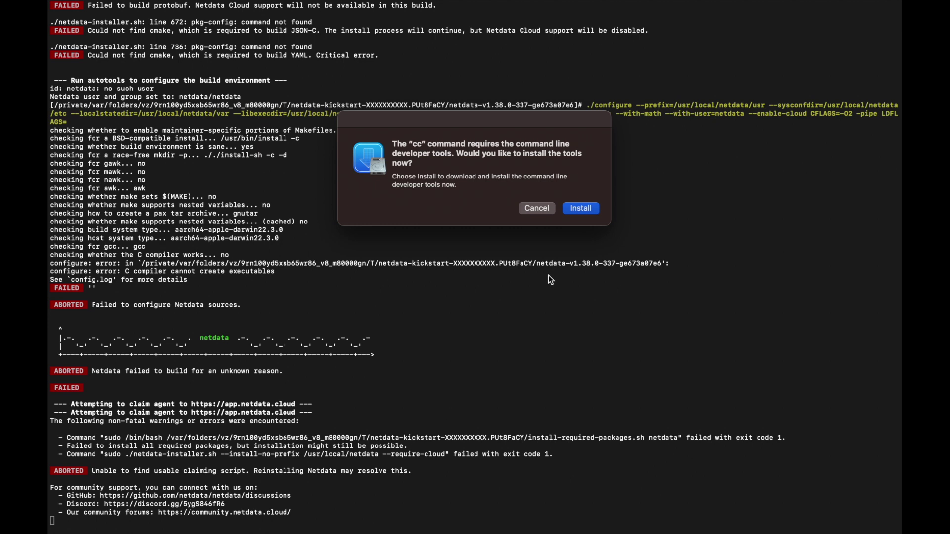
Step: Start installing the command line developer tools required by "cc" and agree to their licence
left_click(594, 210)
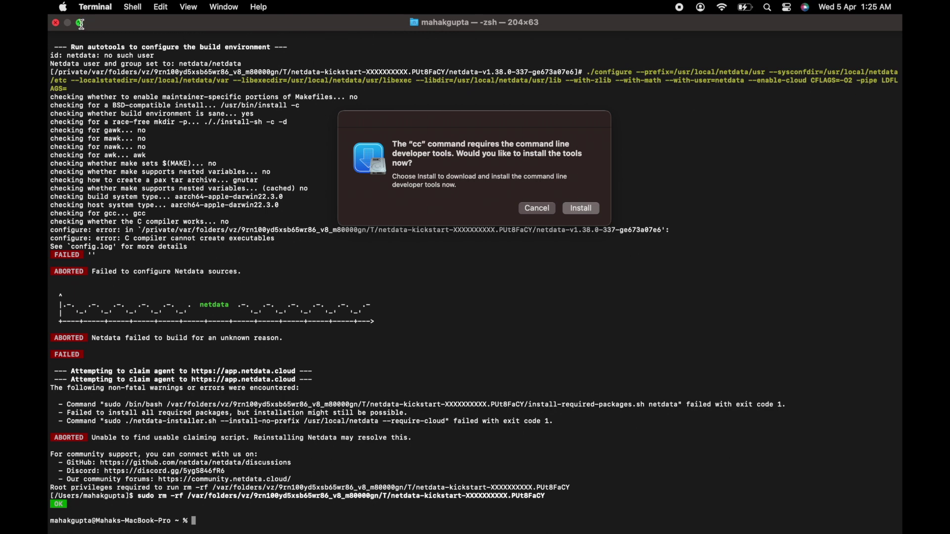
left_click(81, 23)
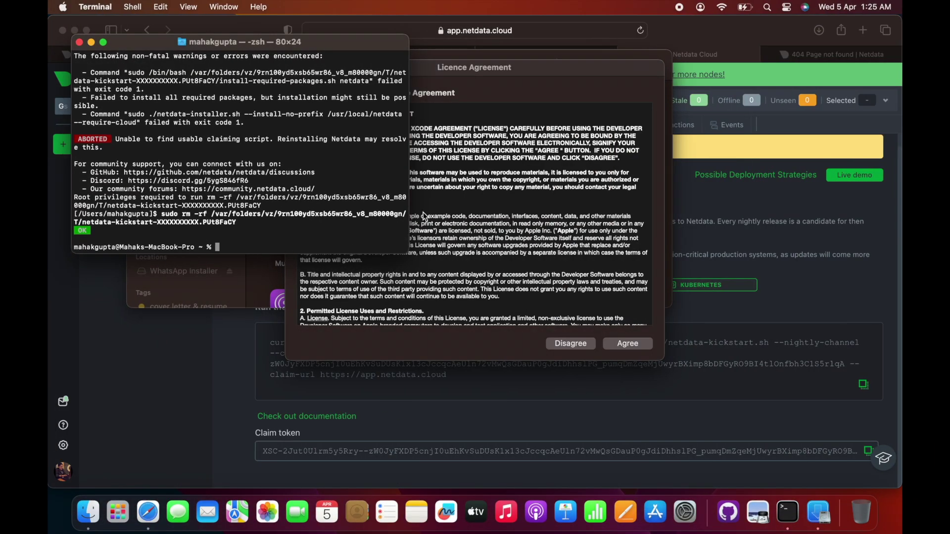
left_click(628, 344)
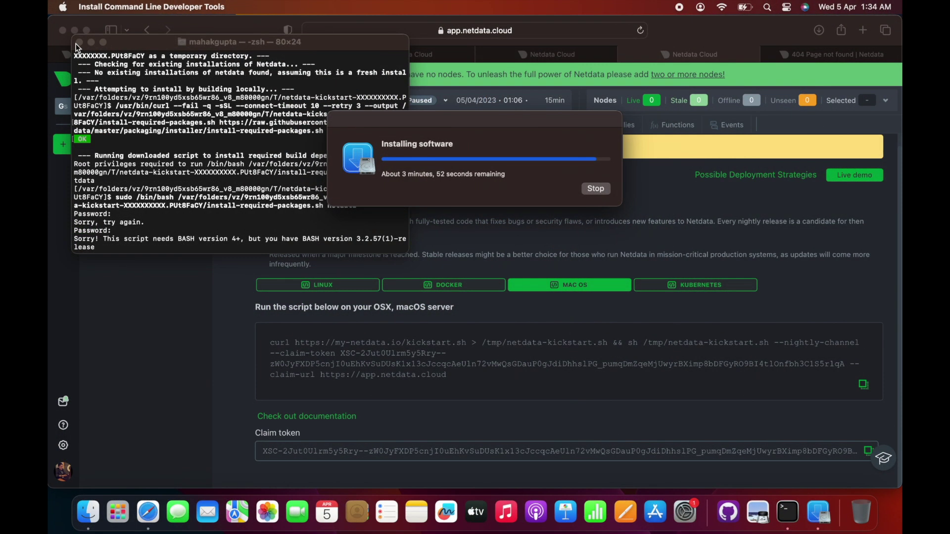
Step: Examine the Netdata installer output in full-screen Terminal for errors, and return to the Netdata Cloud page in Safari
left_click(103, 42)
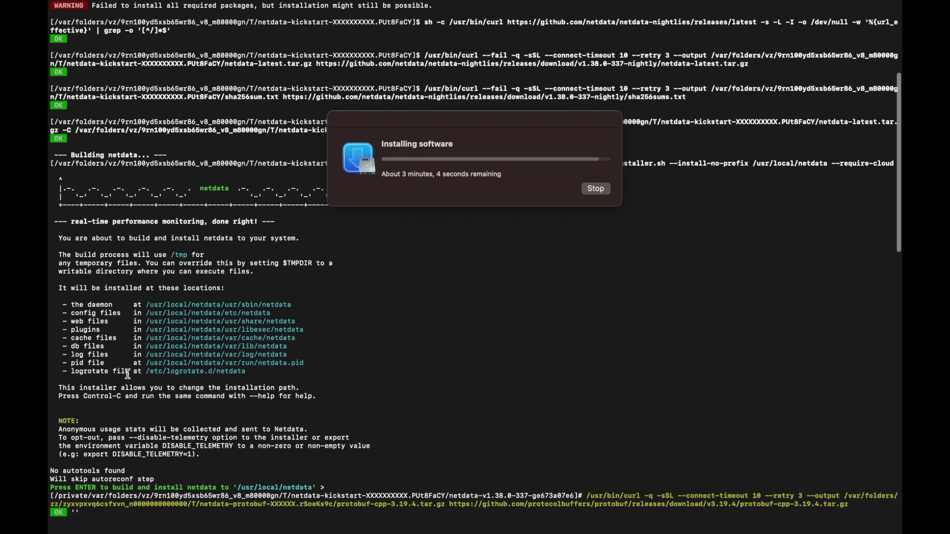
scroll(161, 425, "up", 5)
scroll(159, 260, "down", 4)
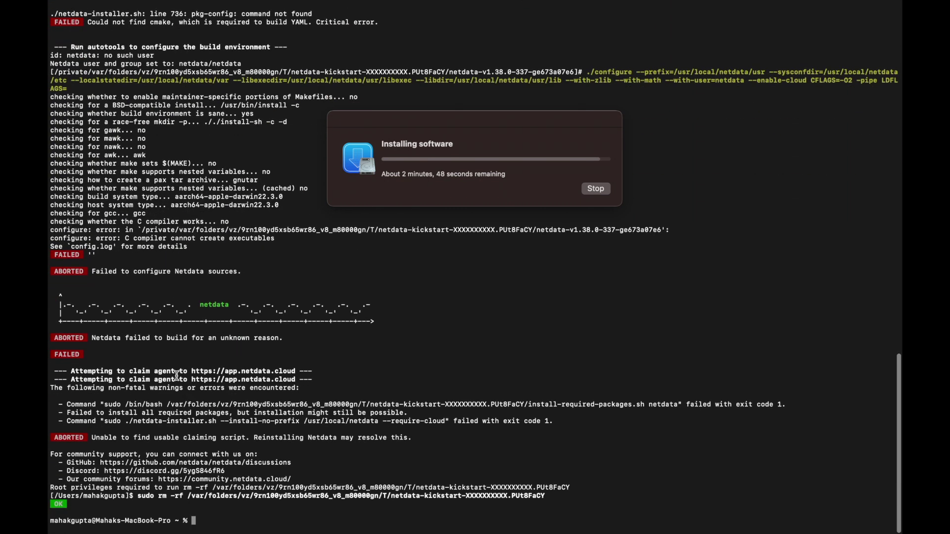
scroll(153, 311, "up", 20)
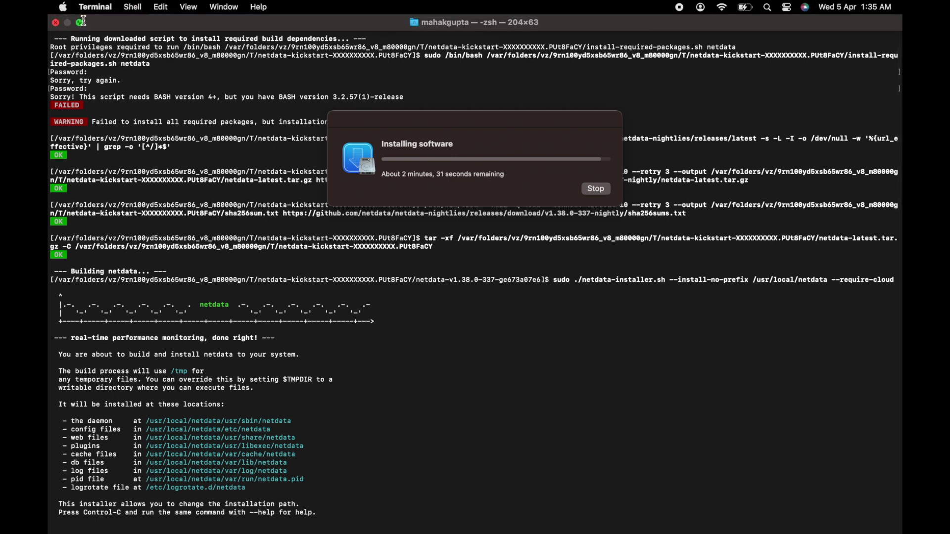
left_click(80, 22)
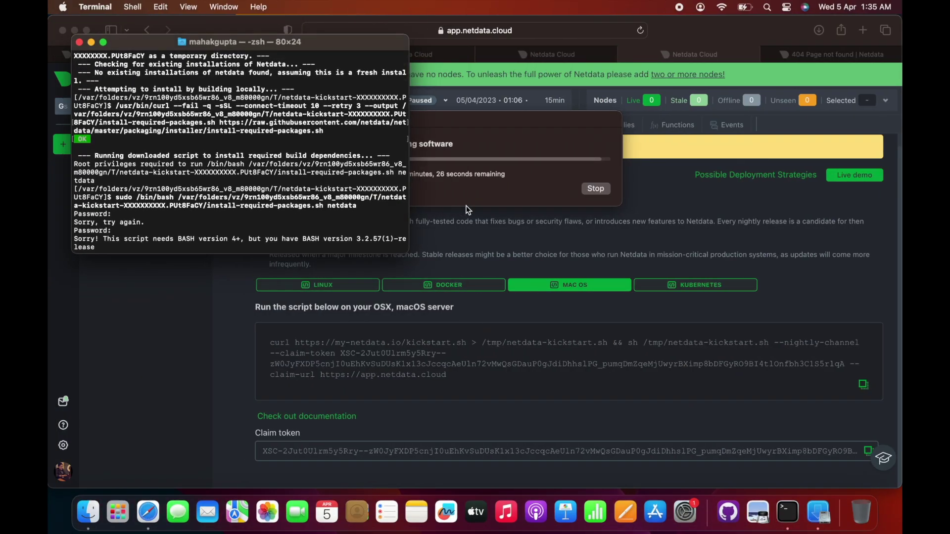
left_click(471, 251)
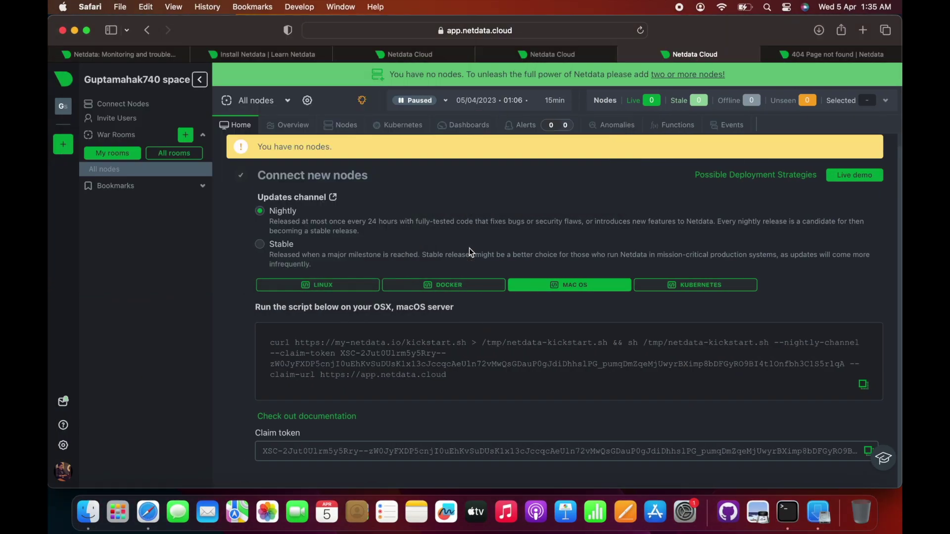
Step: Switch back to Terminal and the Install Command Line Developer Tools window, and close the installer once it finishes
left_click(788, 517)
left_click(818, 514)
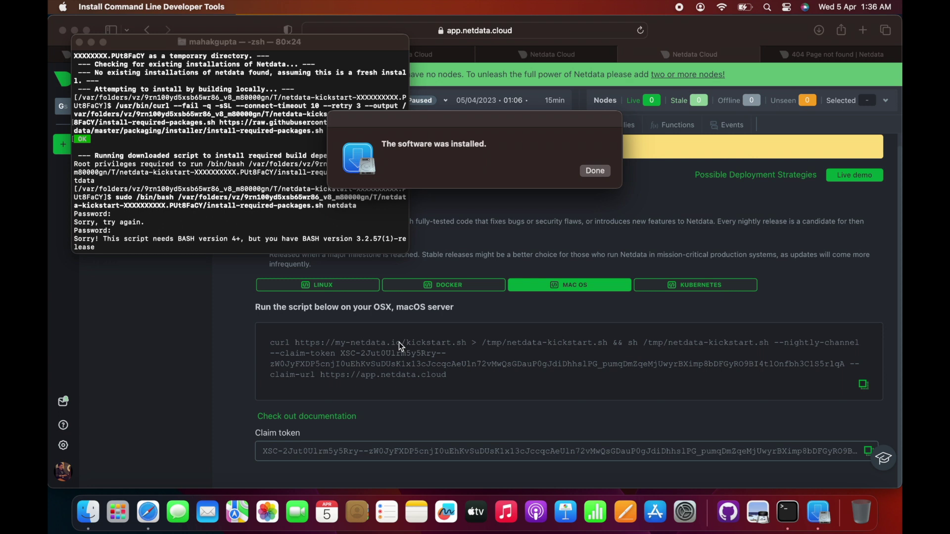
left_click(596, 171)
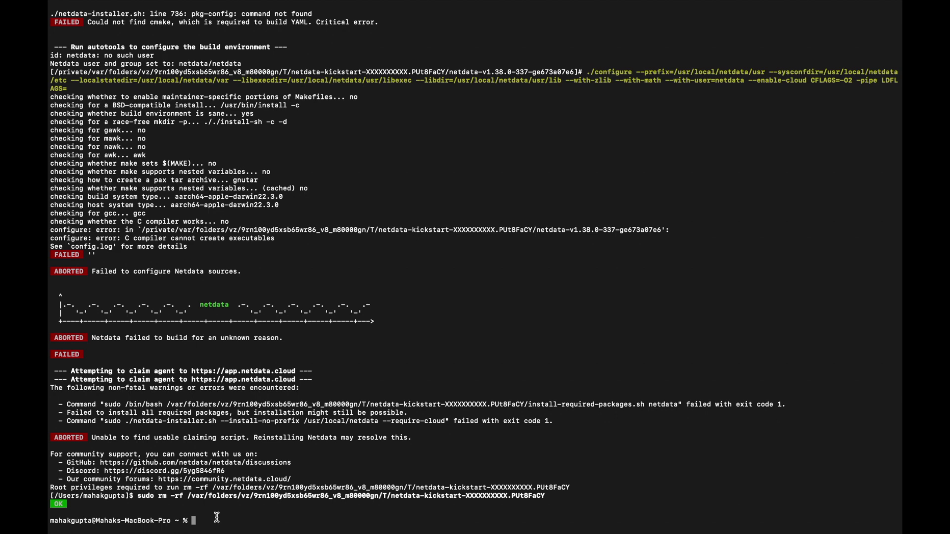
Step: Rerun the copied Netdata kickstart command with its claim token in Terminal and enter the administrator password
key("super+v")
key("Return")
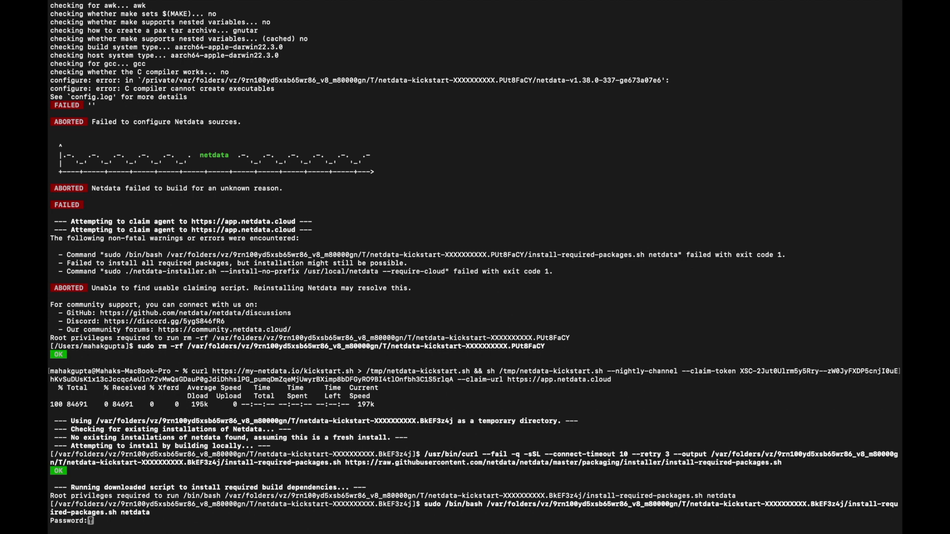
key("Return")
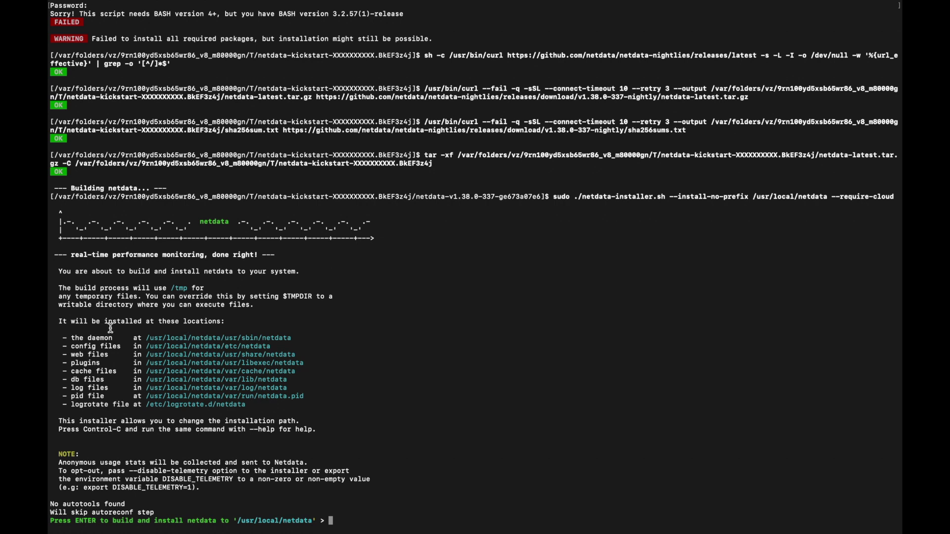
Step: Review the rerun's output back to the installation of the required build dependencies
scroll(116, 315, "up", 1)
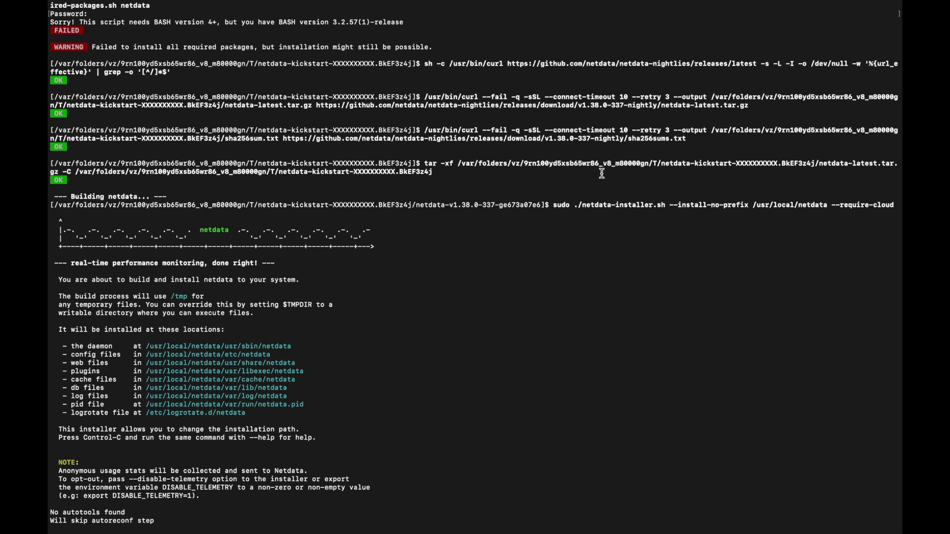
scroll(487, 186, "up", 3)
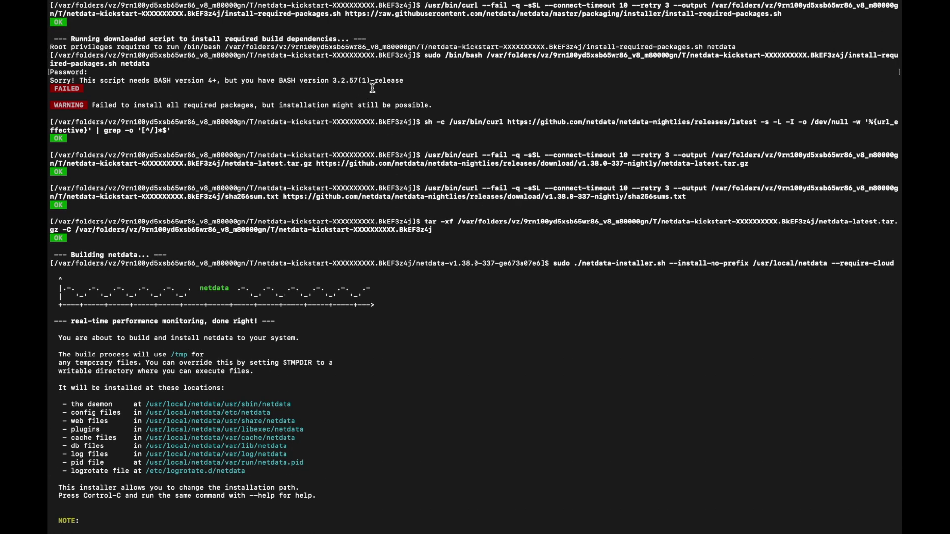
scroll(373, 88, "up", 2)
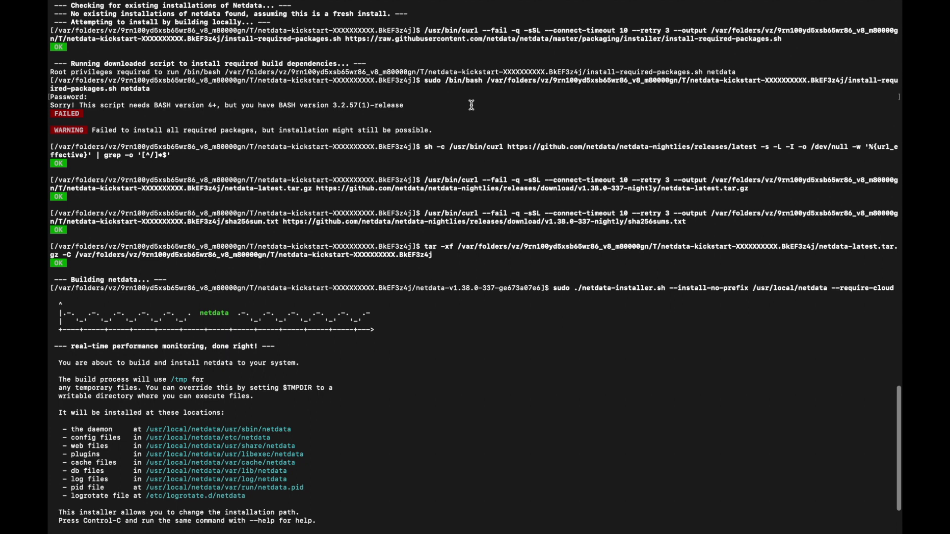
Step: Read the installer output down to the build confirmation prompt, exit full-screen mode in Terminal and minimize its window
scroll(406, 194, "down", 5)
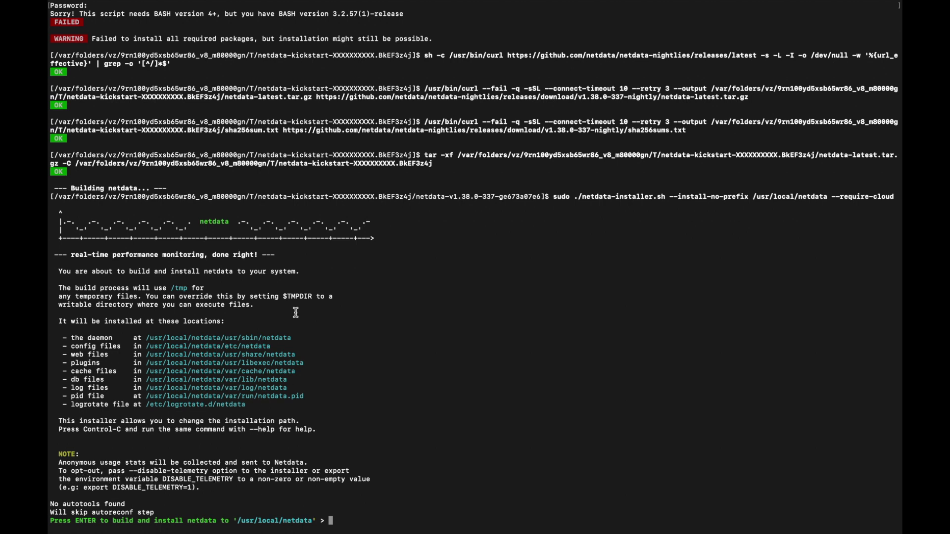
mouse_move(109, 3)
left_click(82, 24)
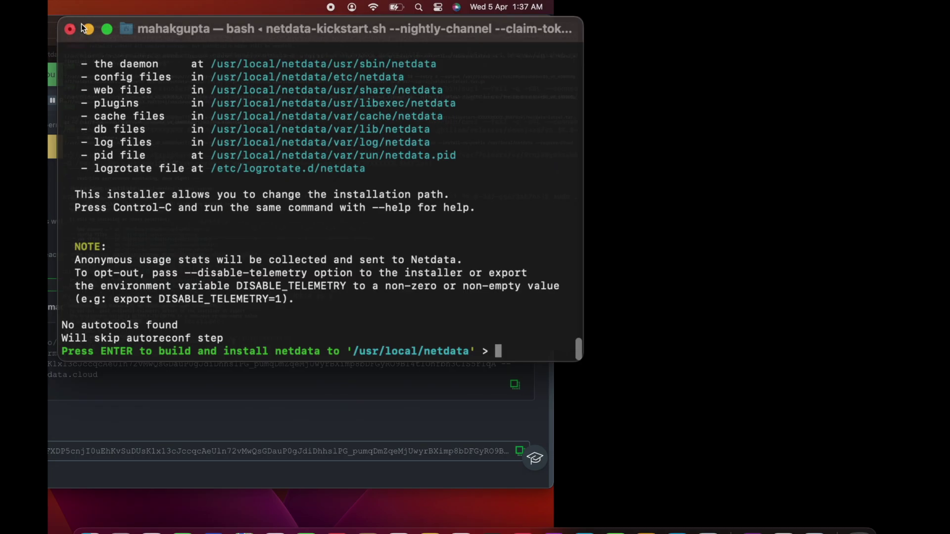
left_click(81, 24)
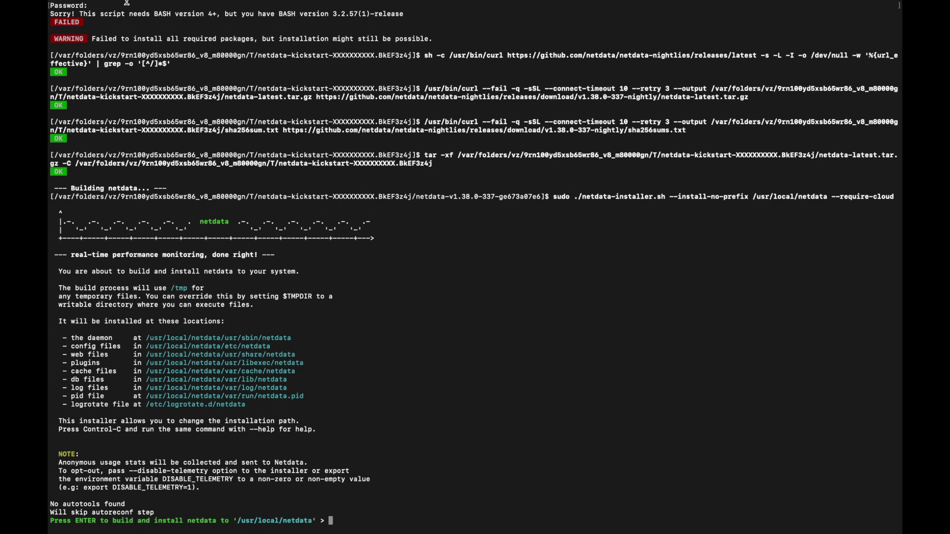
left_click(82, 22)
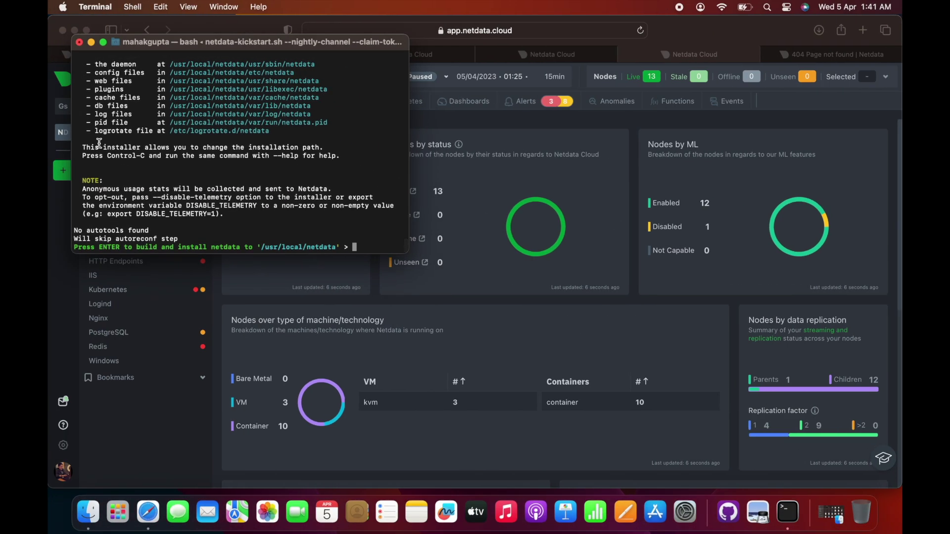
left_click(91, 42)
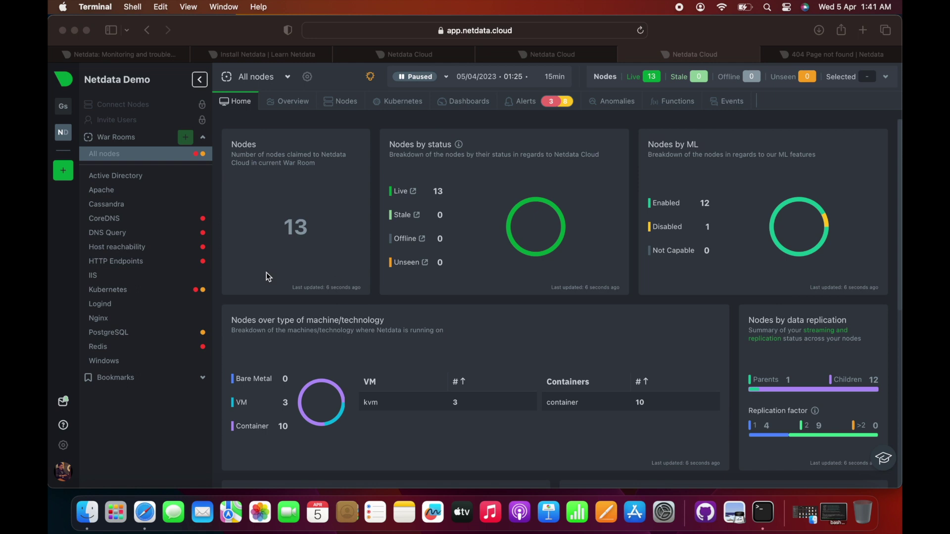
Step: Open the Active Directory war room of the Netdata Demo space in Safari and view its database operations charts
left_click(108, 181)
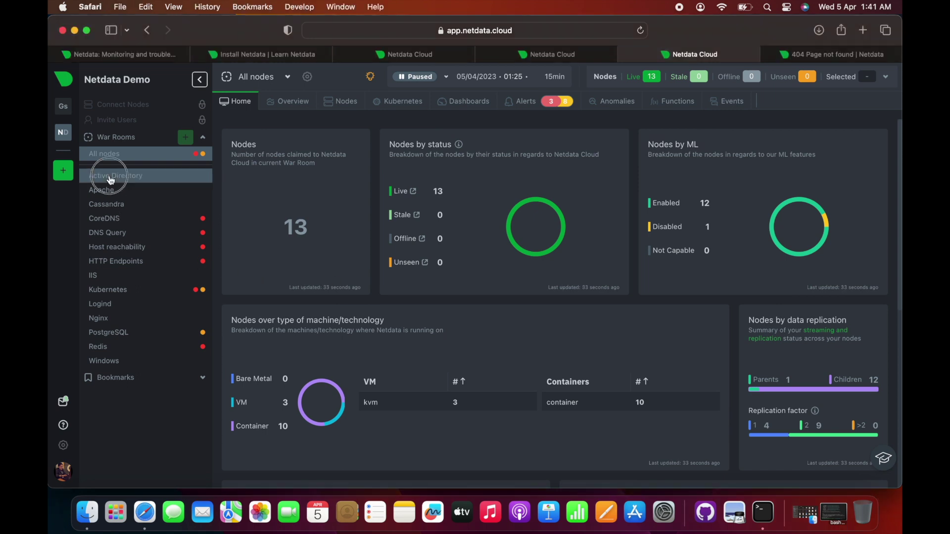
left_click(145, 178)
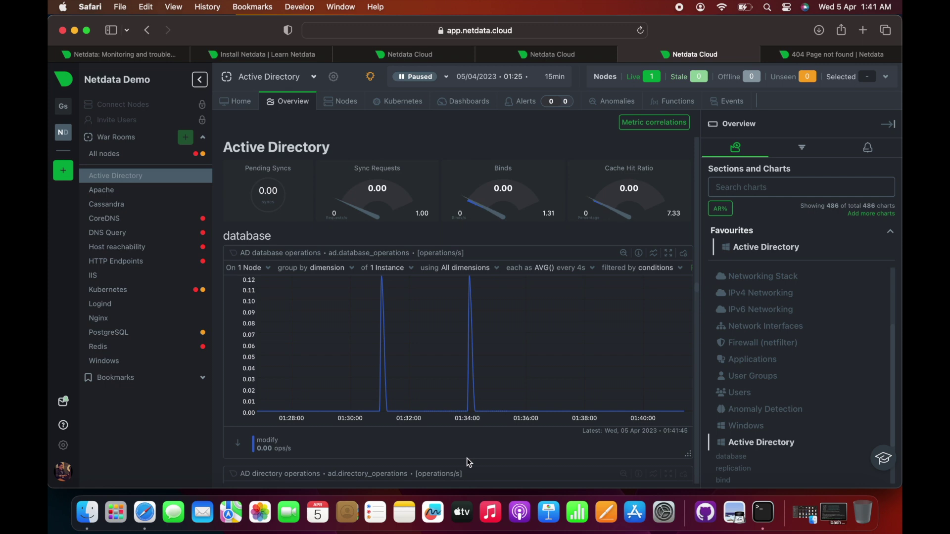
scroll(467, 459, "down", 1)
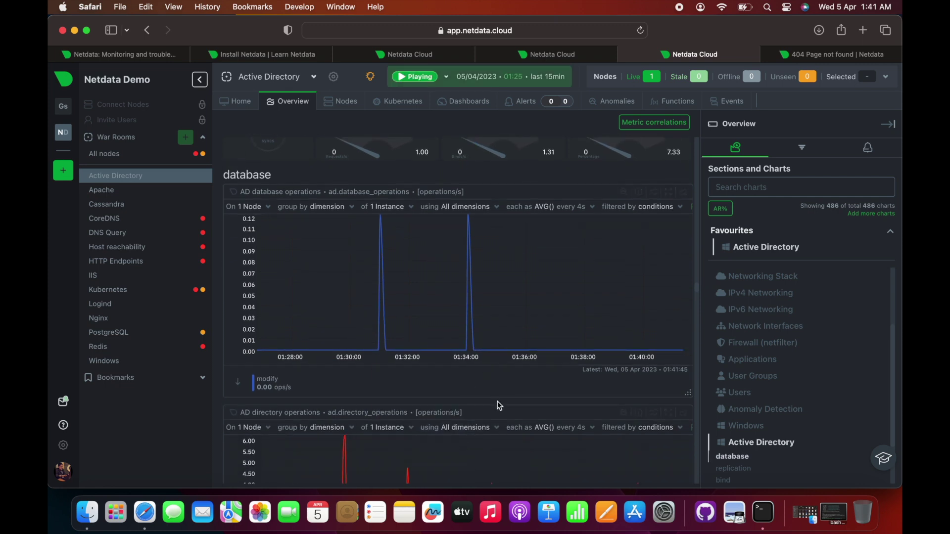
scroll(500, 406, "down", 5)
scroll(499, 406, "down", 3)
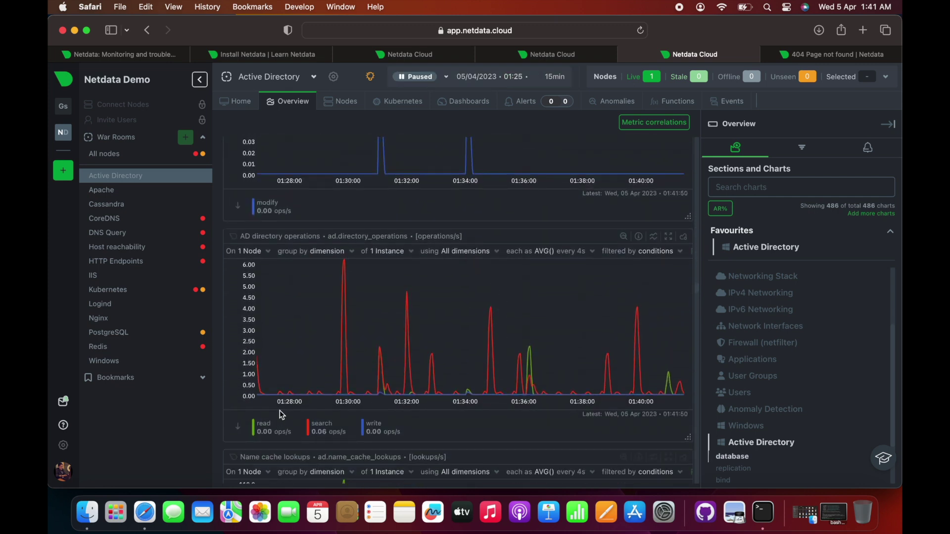
Step: Go to the Networking Stack section of the Active Directory overview and examine its tcp and ecn charts
left_click(787, 276)
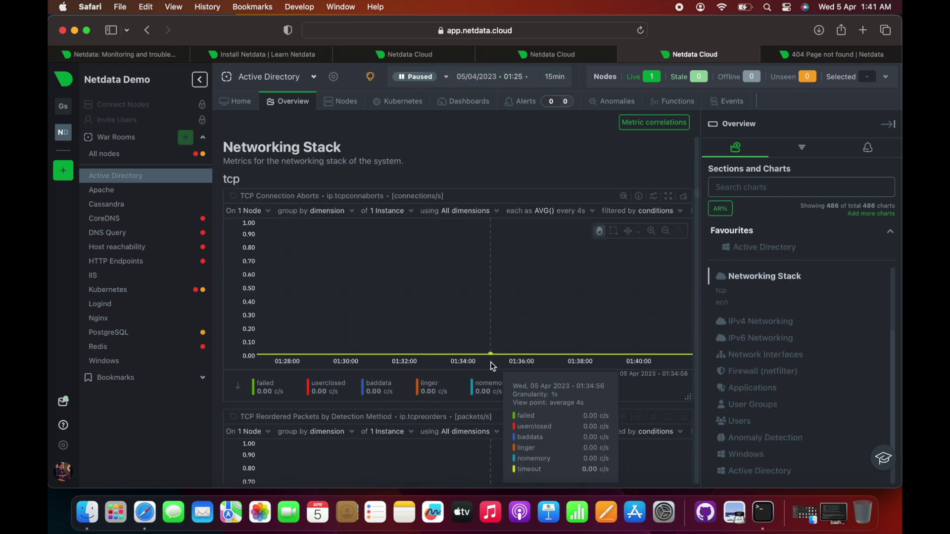
scroll(492, 367, "down", 1)
scroll(491, 362, "down", 2)
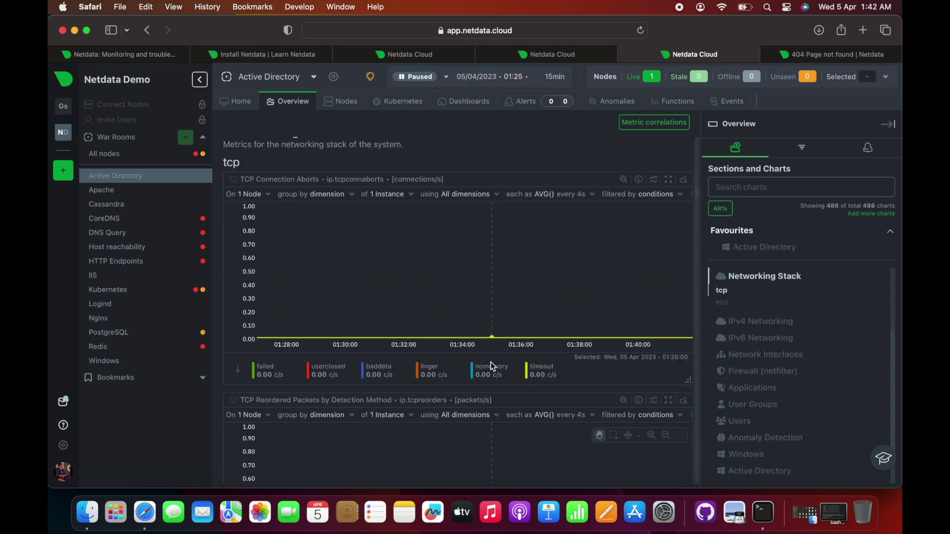
scroll(333, 346, "up", 5)
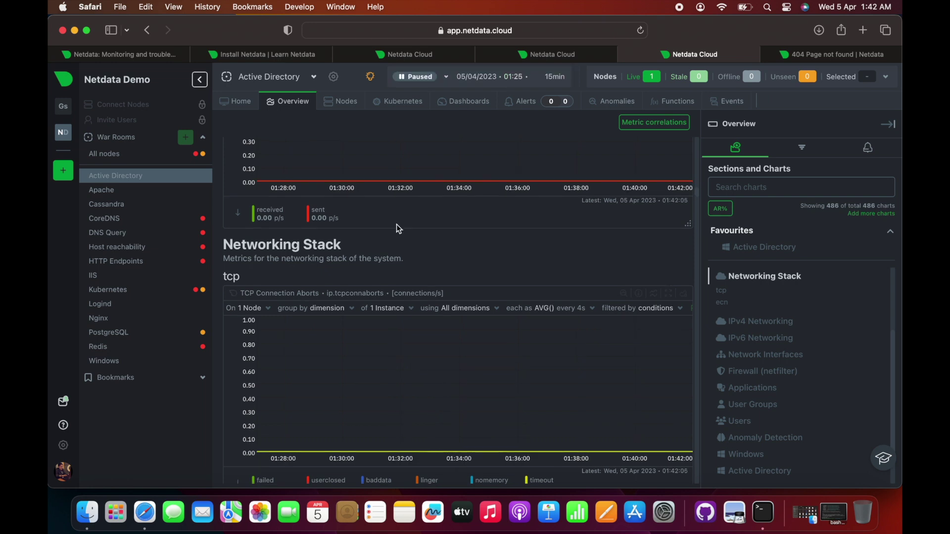
scroll(396, 224, "down", 2)
scroll(263, 241, "down", 5)
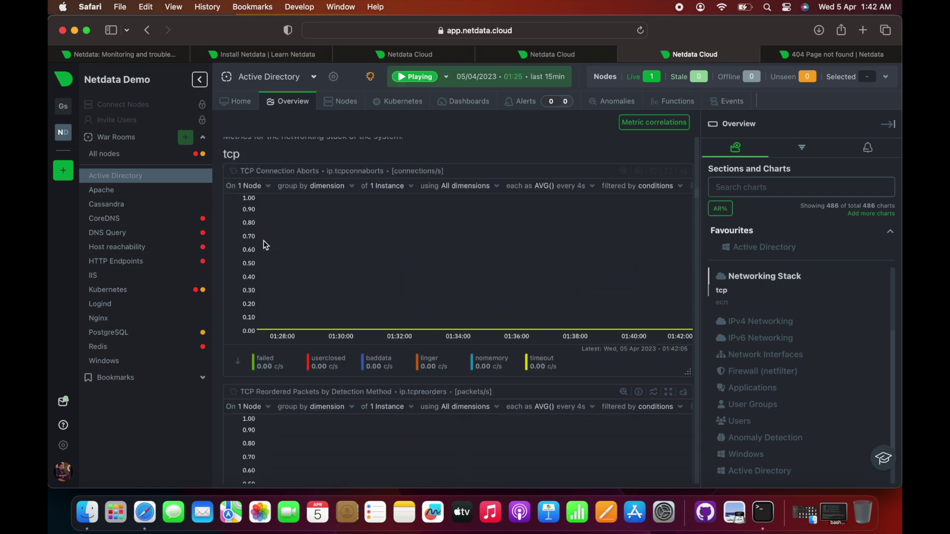
scroll(264, 382, "down", 7)
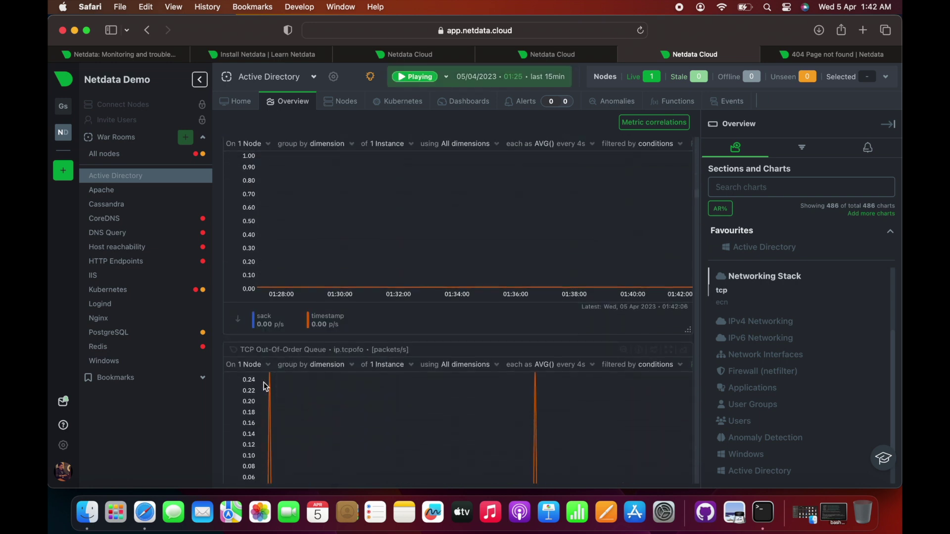
scroll(264, 386, "down", 5)
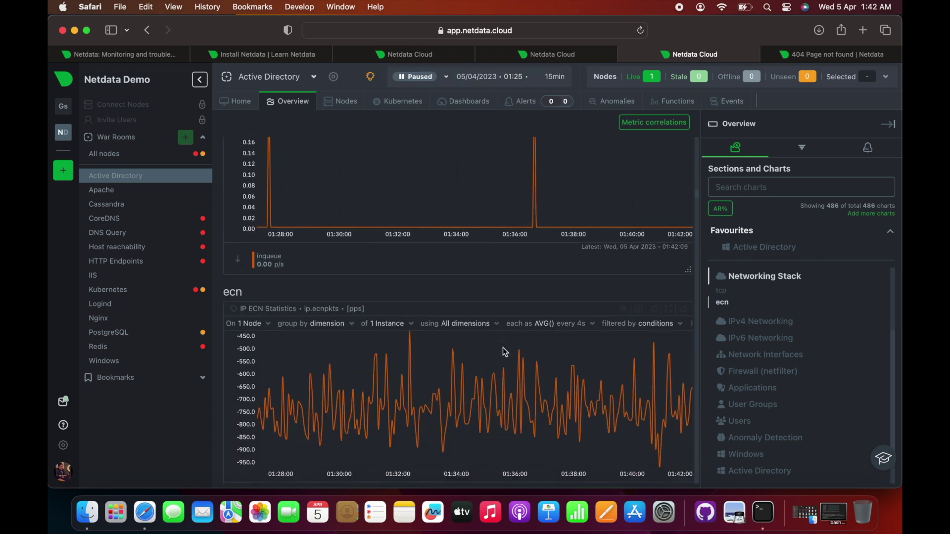
scroll(296, 349, "down", 2)
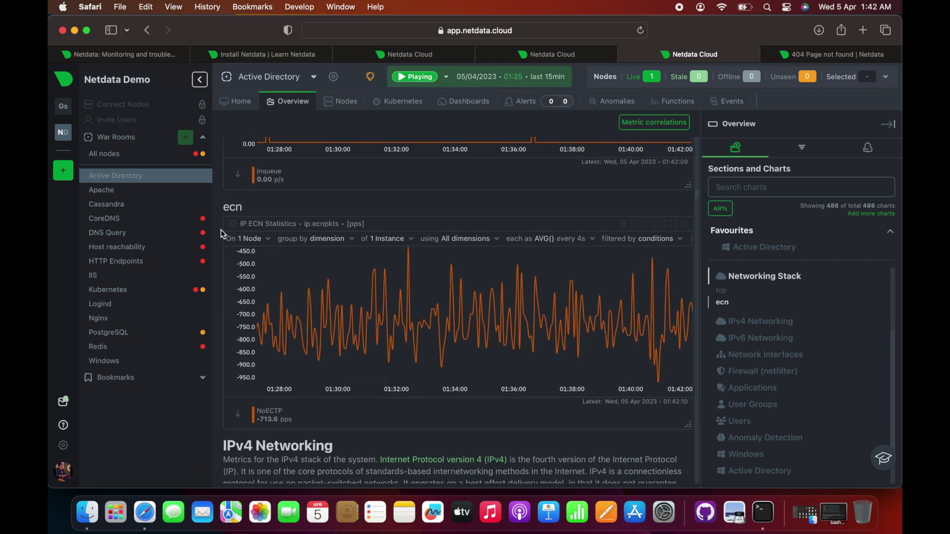
Step: Examine the IPv4 Networking description and its sockets and packets charts
scroll(307, 381, "down", 3)
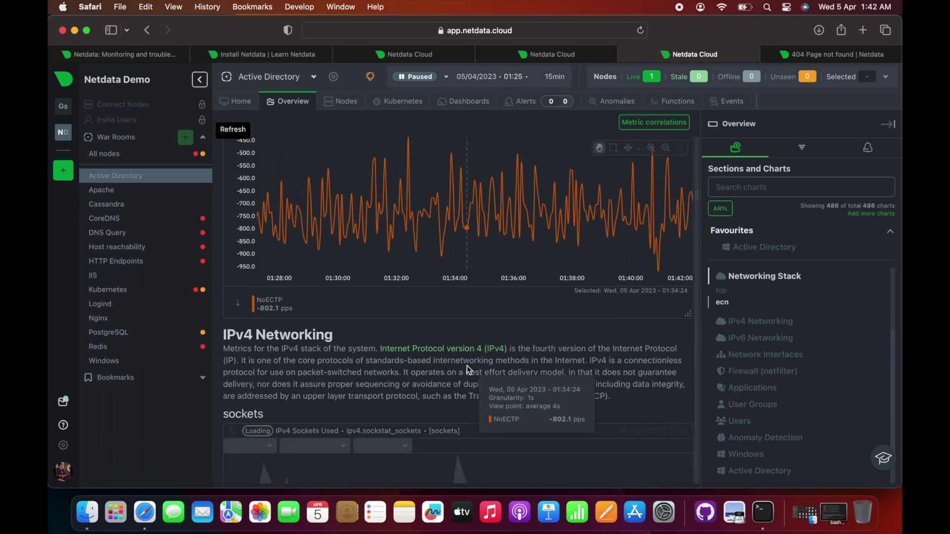
scroll(304, 376, "down", 4)
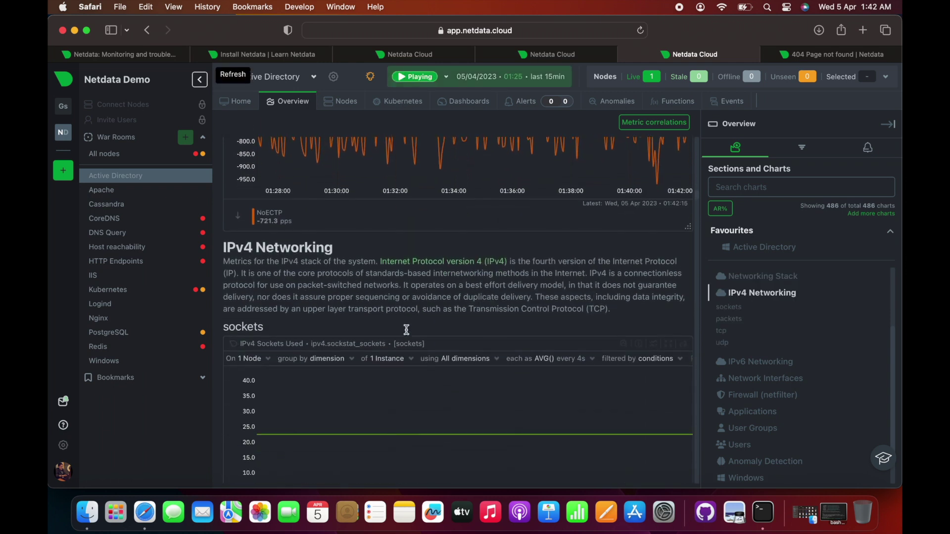
scroll(392, 361, "down", 2)
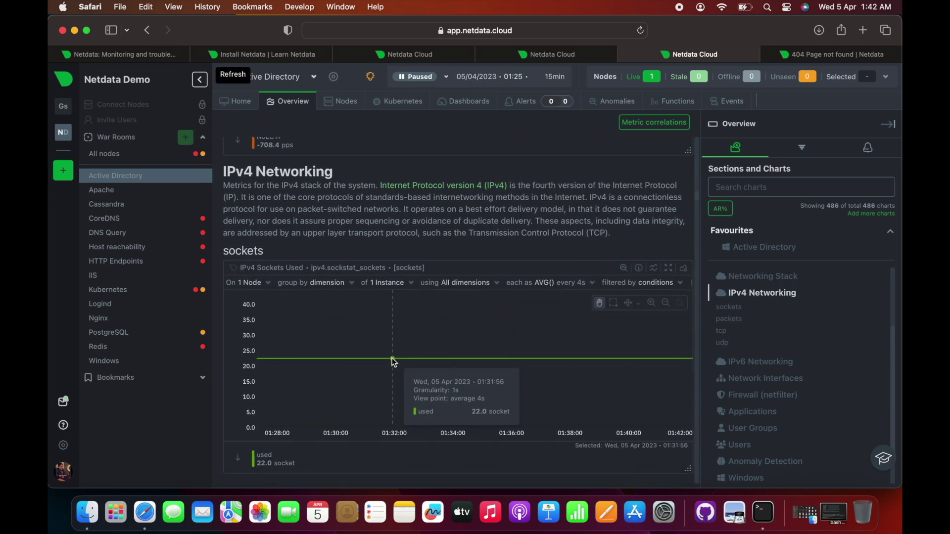
scroll(392, 358, "down", 5)
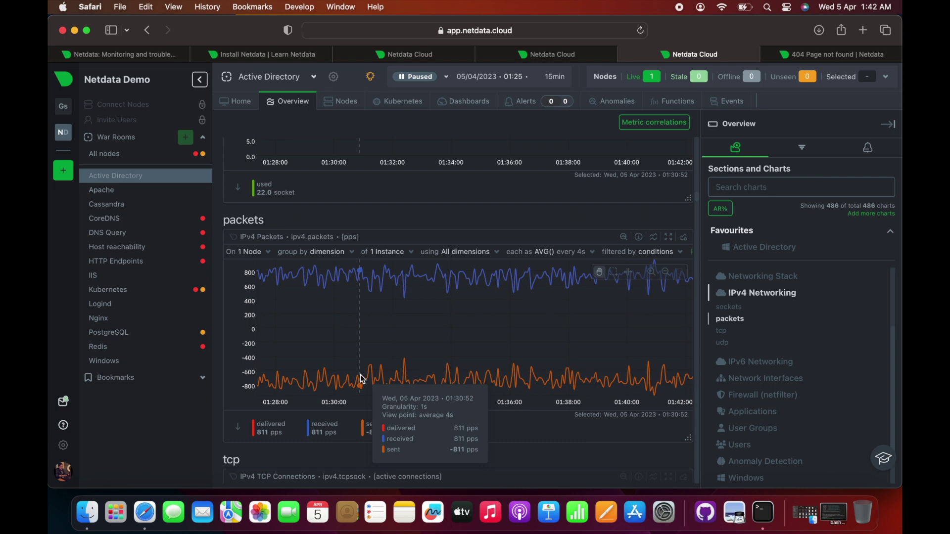
scroll(361, 377, "down", 1)
Step: Examine the IPv4 tcp charts for connections, sockets, packets, opens, errors and sockets memory
scroll(360, 375, "down", 5)
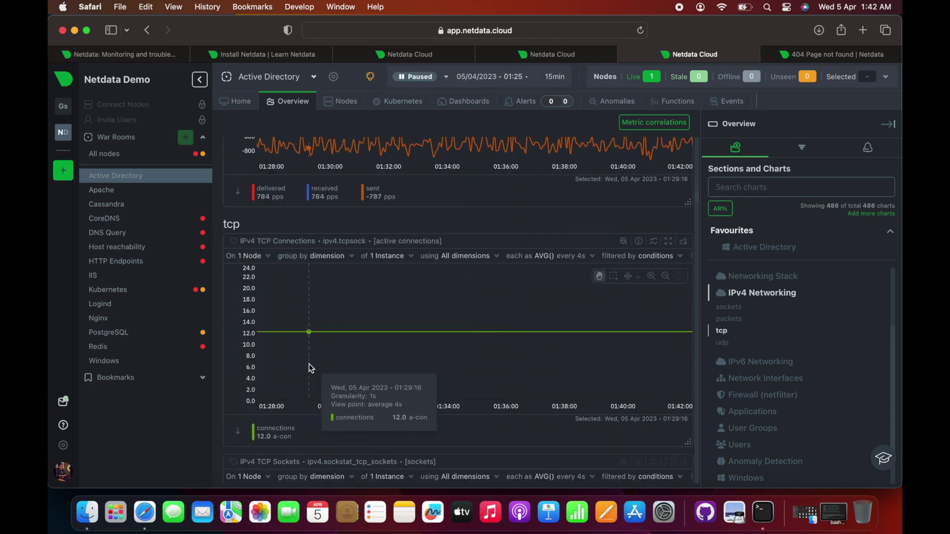
scroll(311, 369, "down", 1)
scroll(309, 364, "down", 1)
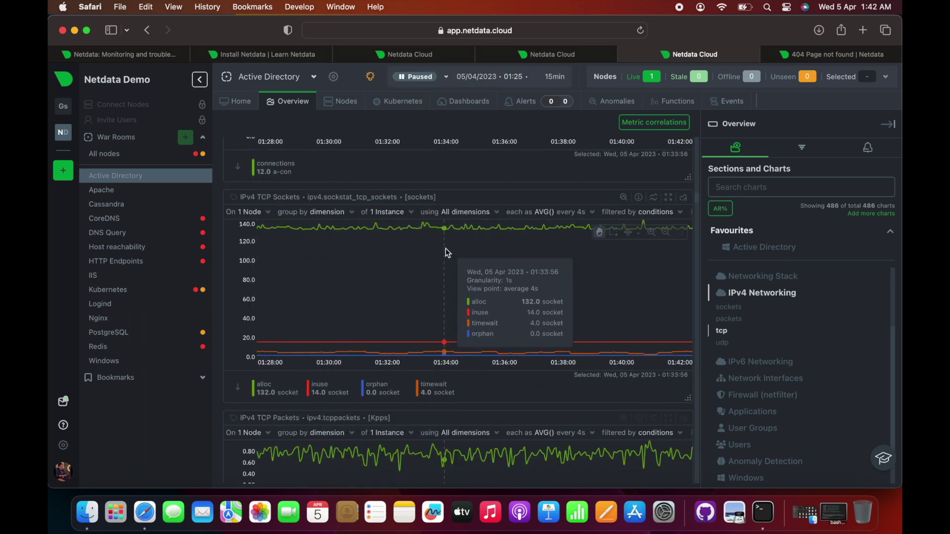
scroll(445, 249, "down", 5)
scroll(445, 249, "down", 5)
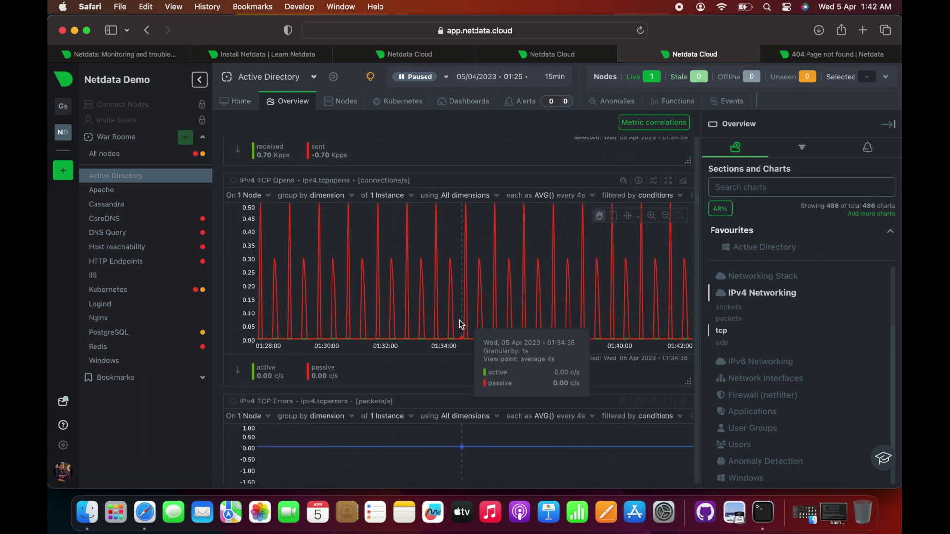
scroll(458, 322, "down", 9)
scroll(458, 321, "down", 5)
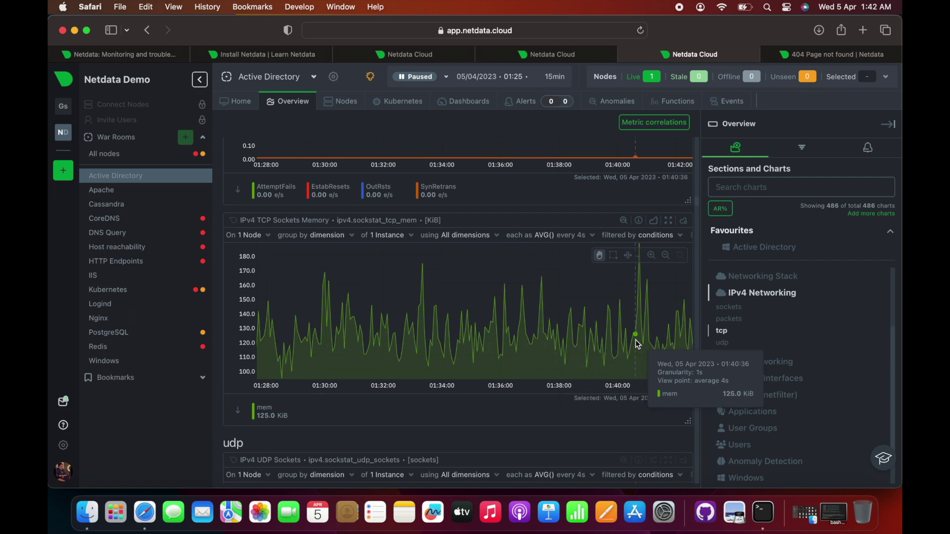
Step: Examine the IPv4 udp charts for sockets, packets and sockets memory
scroll(478, 316, "down", 3)
scroll(369, 384, "down", 3)
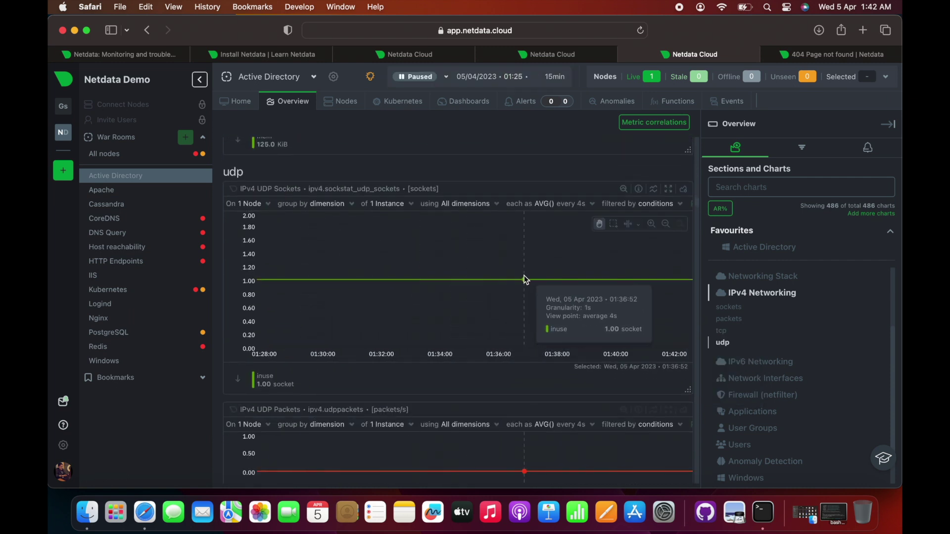
scroll(525, 277, "down", 4)
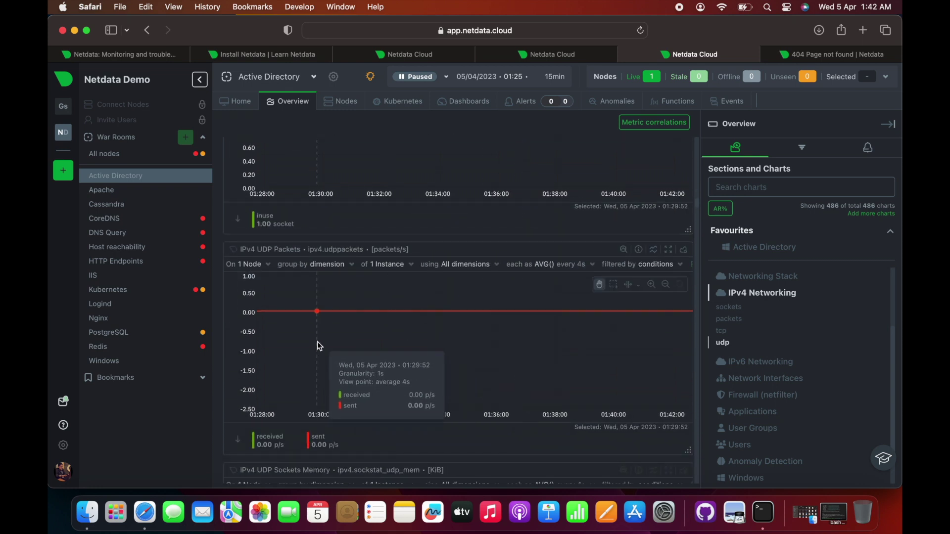
scroll(352, 327, "down", 1)
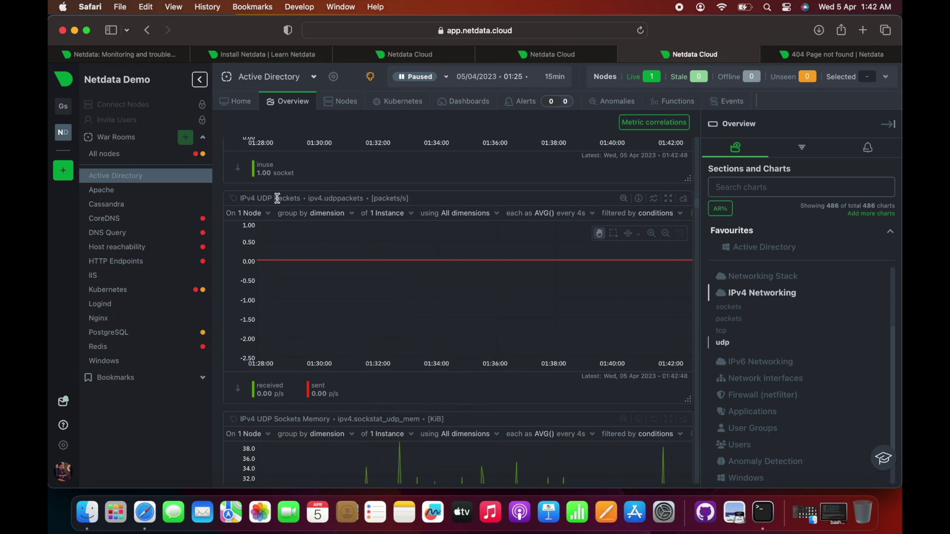
scroll(328, 311, "down", 2)
scroll(328, 310, "down", 1)
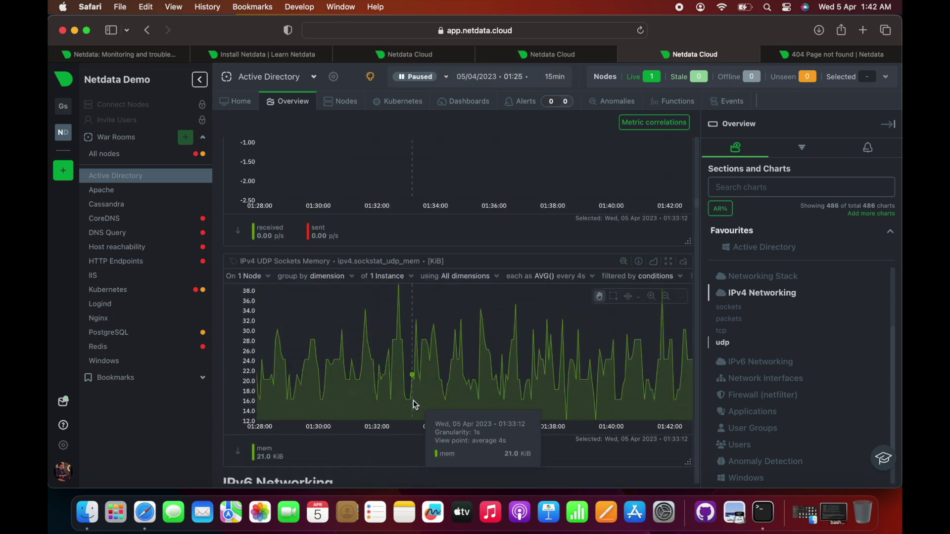
Step: Examine the IPv6 Networking section's description and its packets, errors and tcp6 charts
scroll(414, 400, "down", 1)
scroll(415, 400, "down", 5)
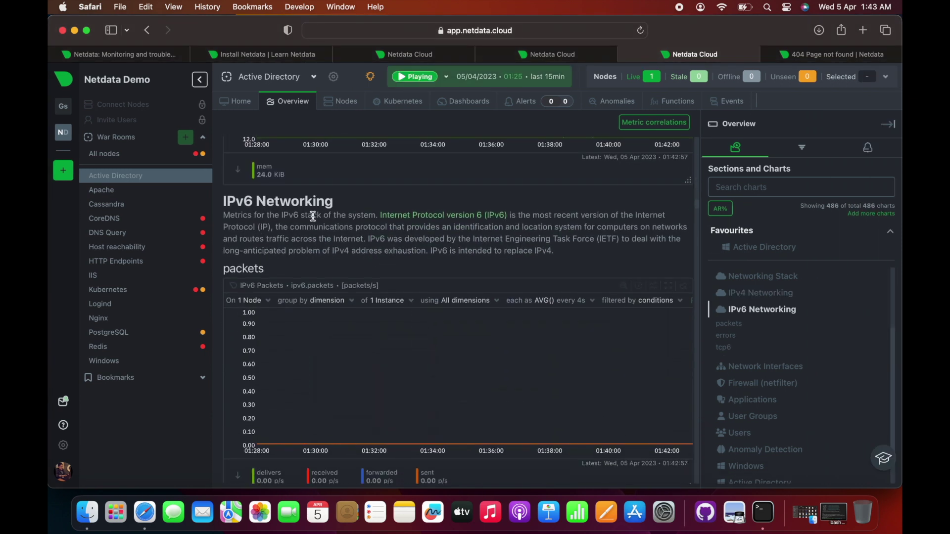
scroll(312, 433, "down", 3)
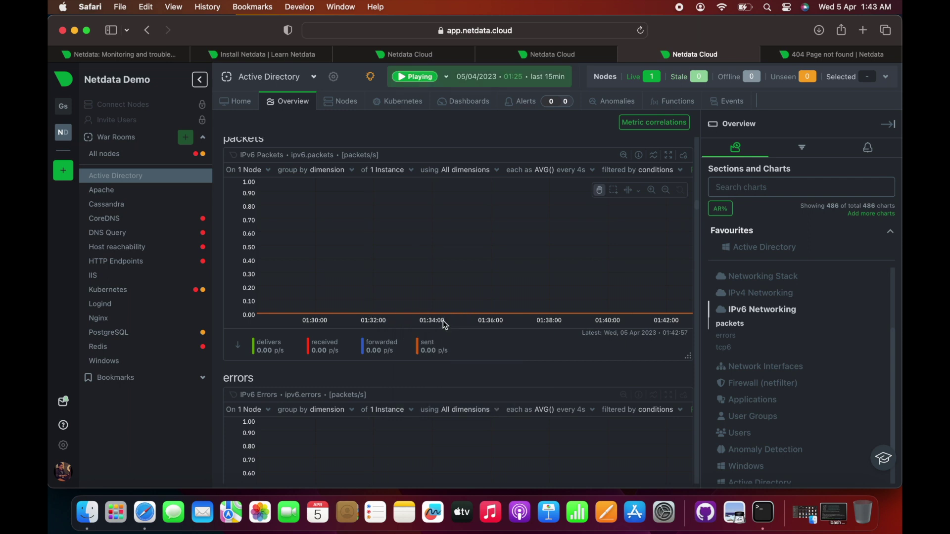
scroll(572, 319, "down", 5)
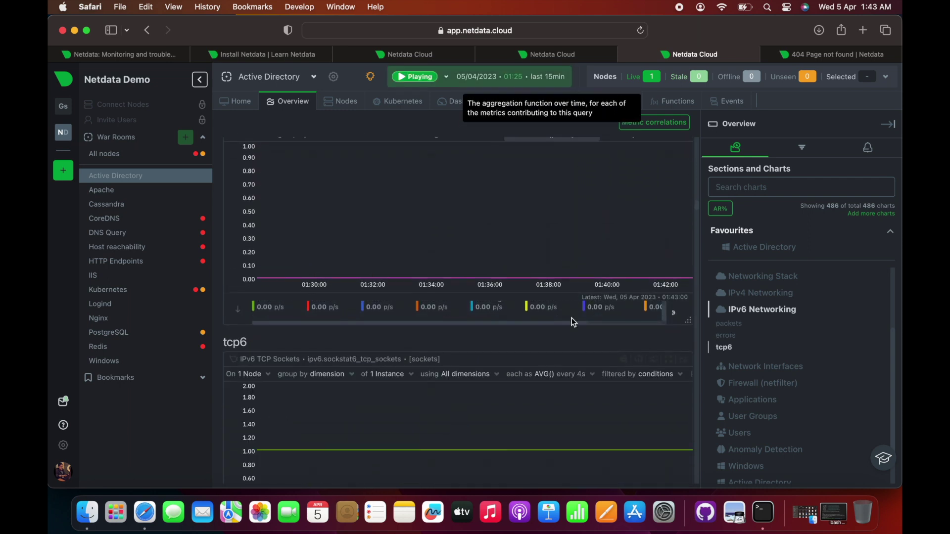
Step: Go to the Network Interfaces section and examine its bandwidth, packets and interface operational state charts
scroll(752, 403, "down", 2)
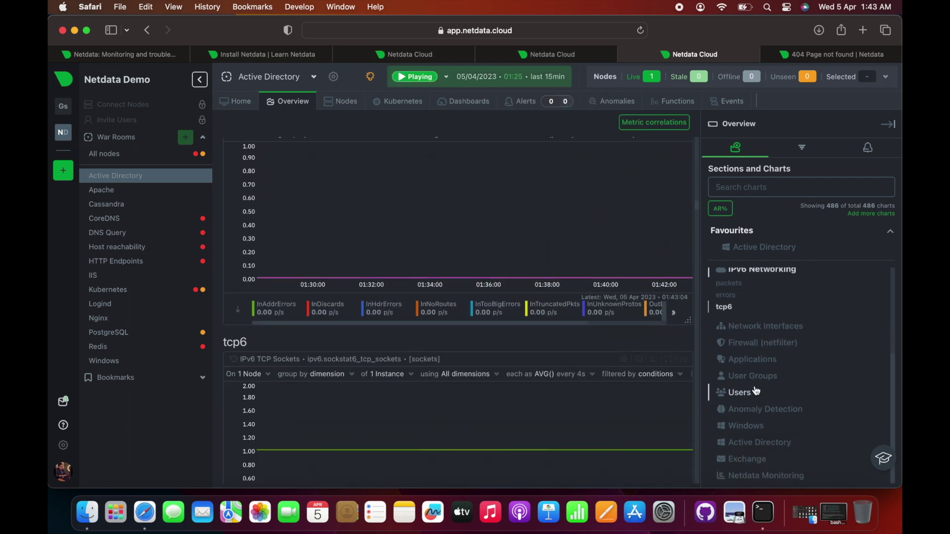
left_click(791, 326)
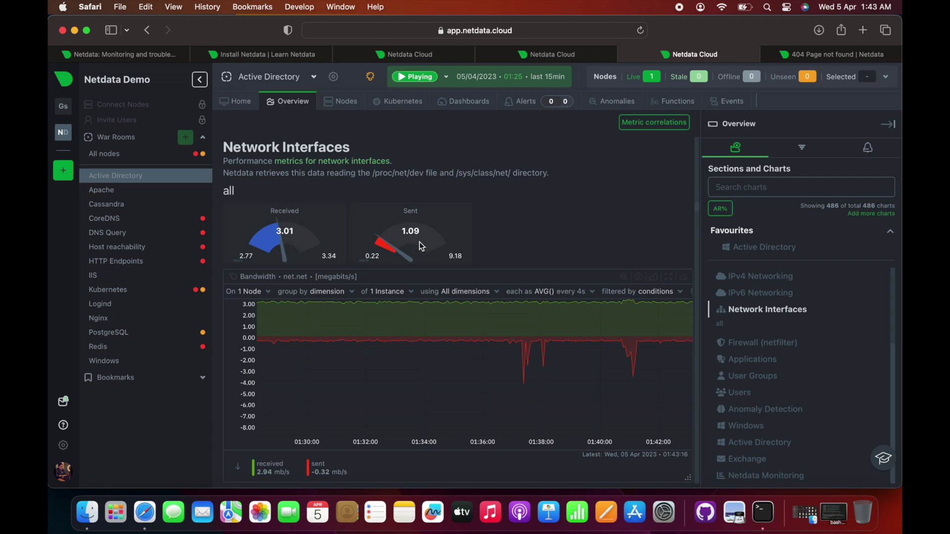
scroll(418, 245, "down", 3)
scroll(412, 279, "down", 8)
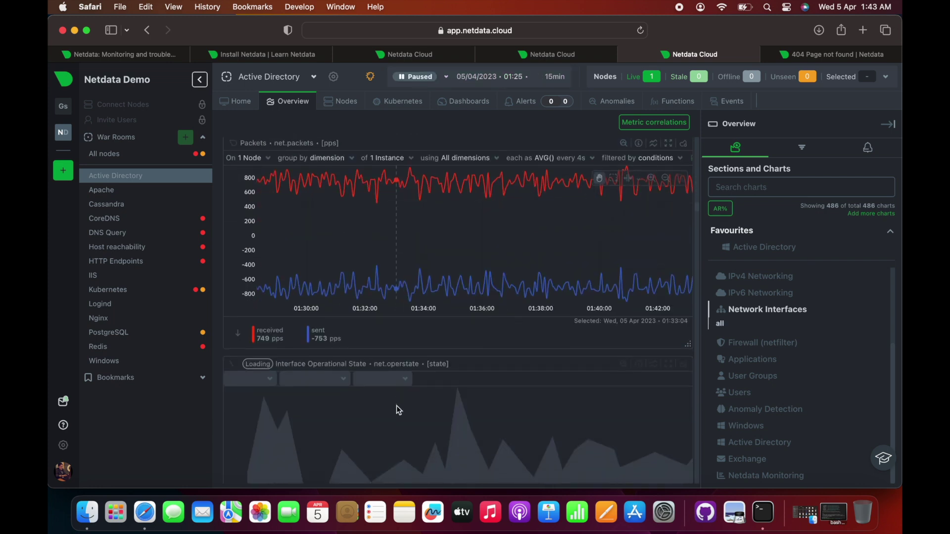
scroll(398, 409, "down", 1)
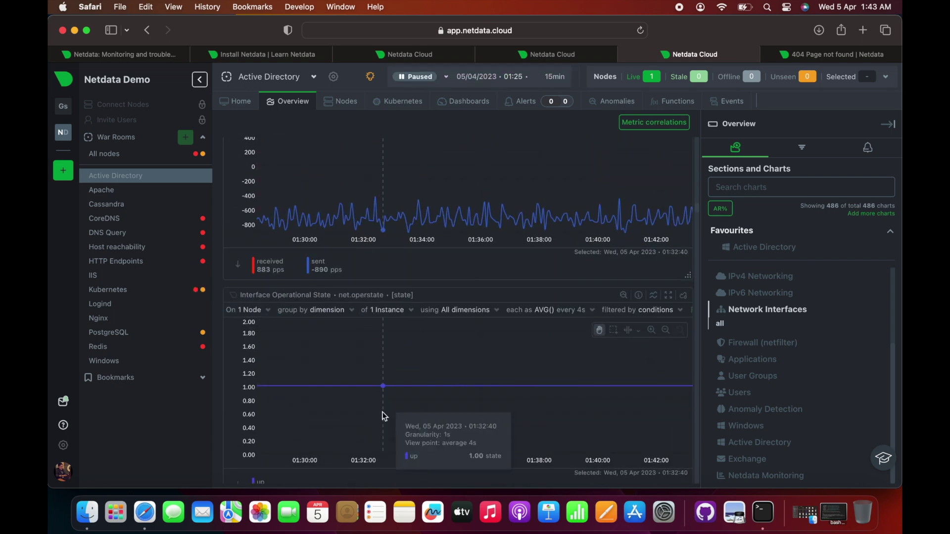
Step: Examine the Interface MTU chart and the Firewall (netfilter) section's connection tracker charts for connections, changes, expectations and errors
scroll(377, 442, "down", 5)
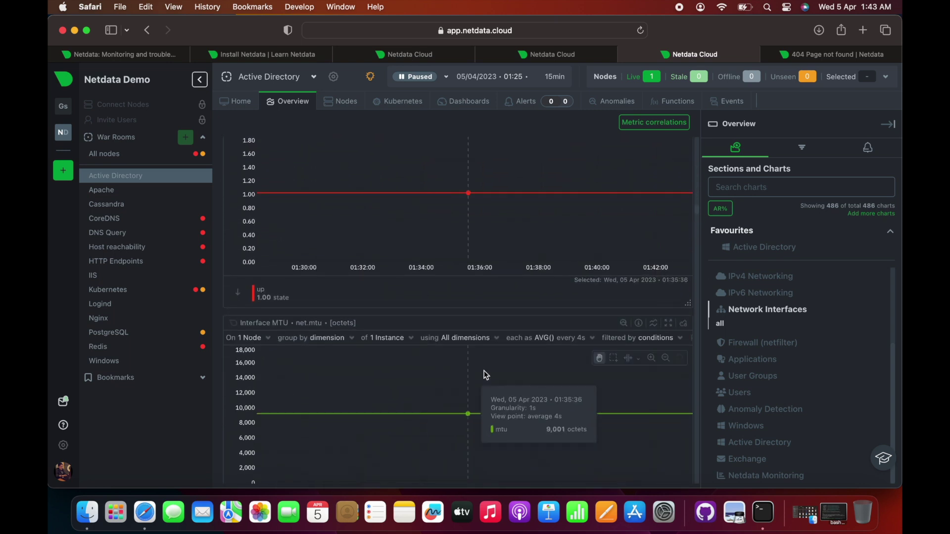
left_click(752, 343)
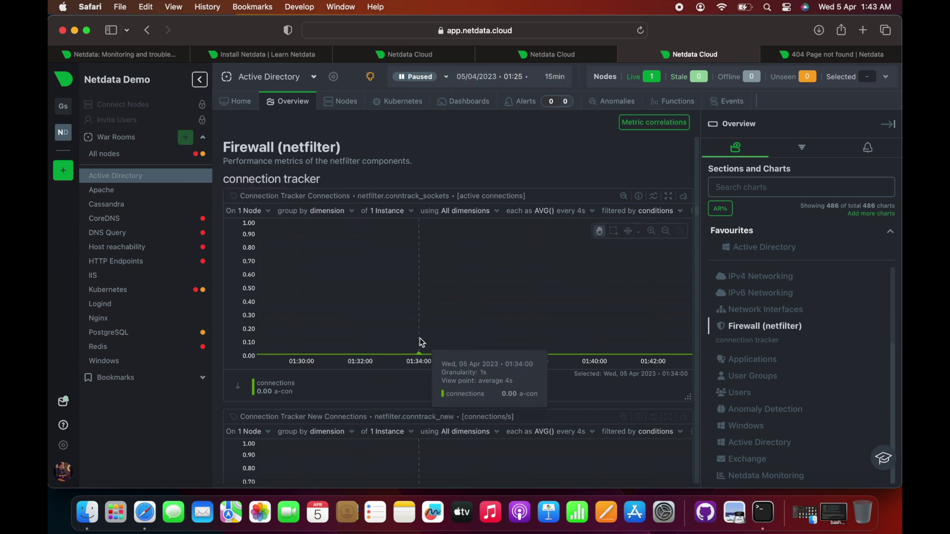
scroll(420, 338, "down", 5)
scroll(420, 337, "down", 8)
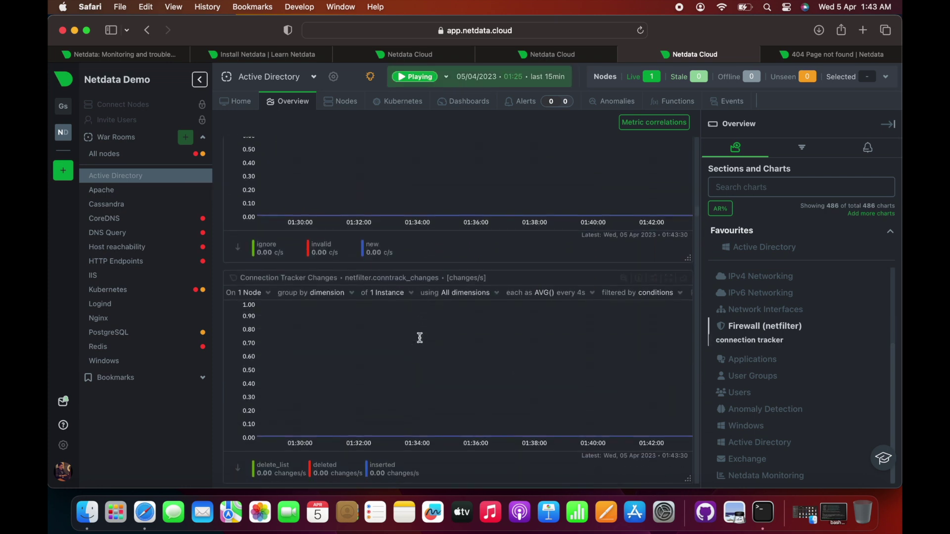
scroll(408, 397, "down", 7)
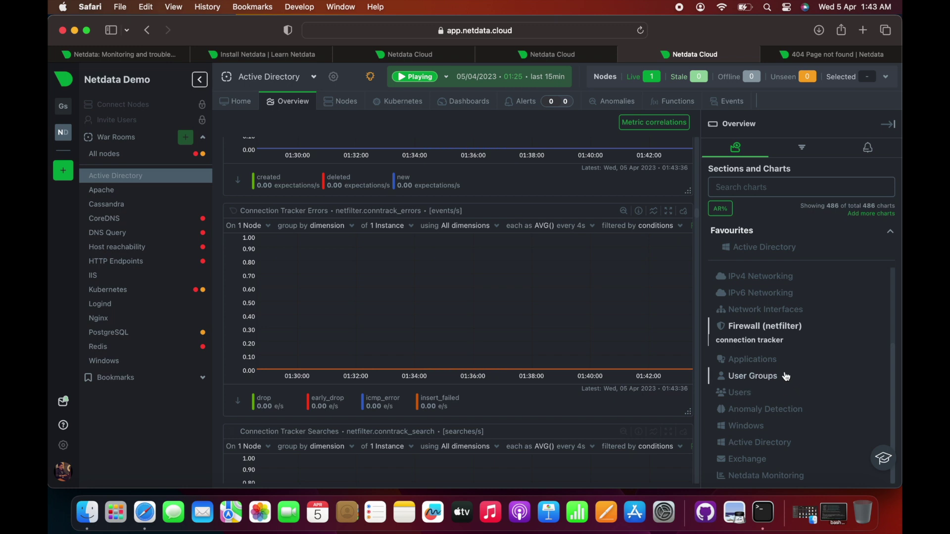
Step: Go through the Applications and Users sections and examine their descriptions and CPU time charts
left_click(767, 365)
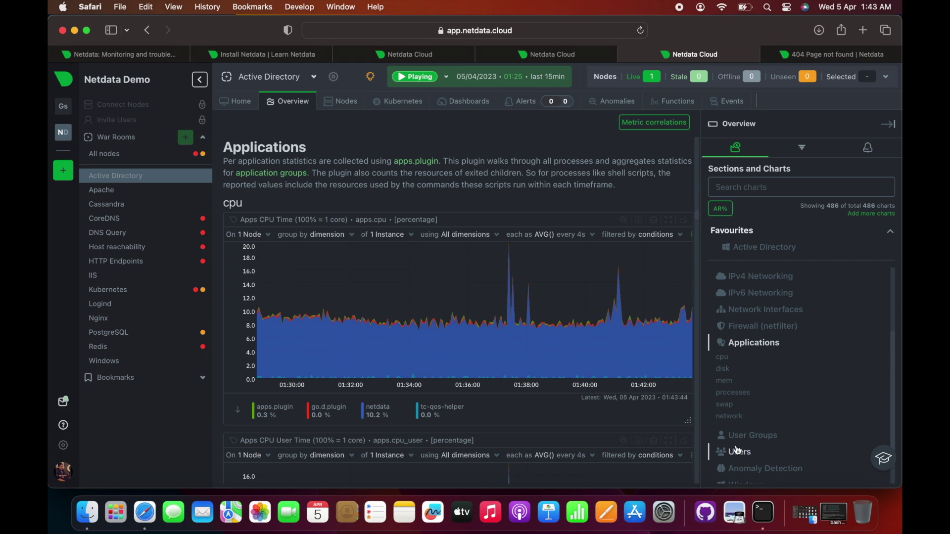
scroll(730, 432, "down", 2)
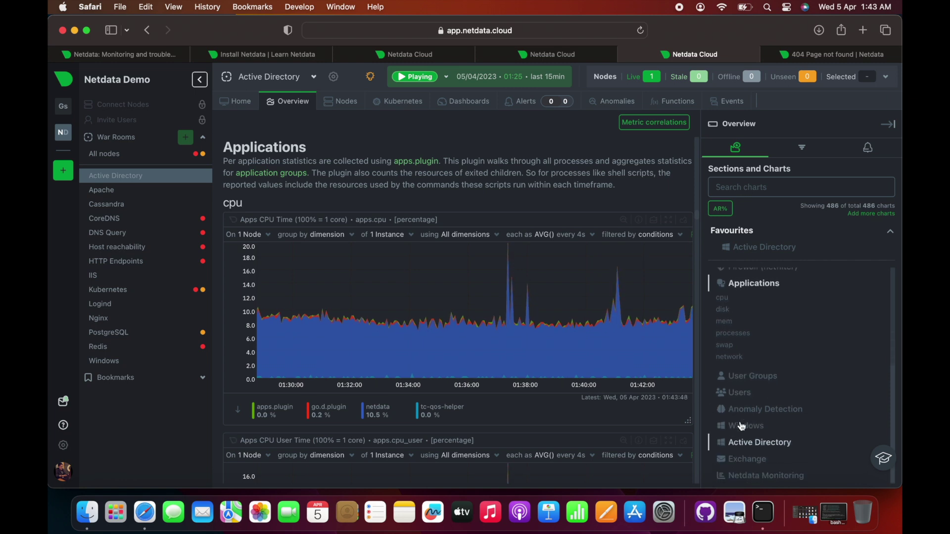
left_click(741, 393)
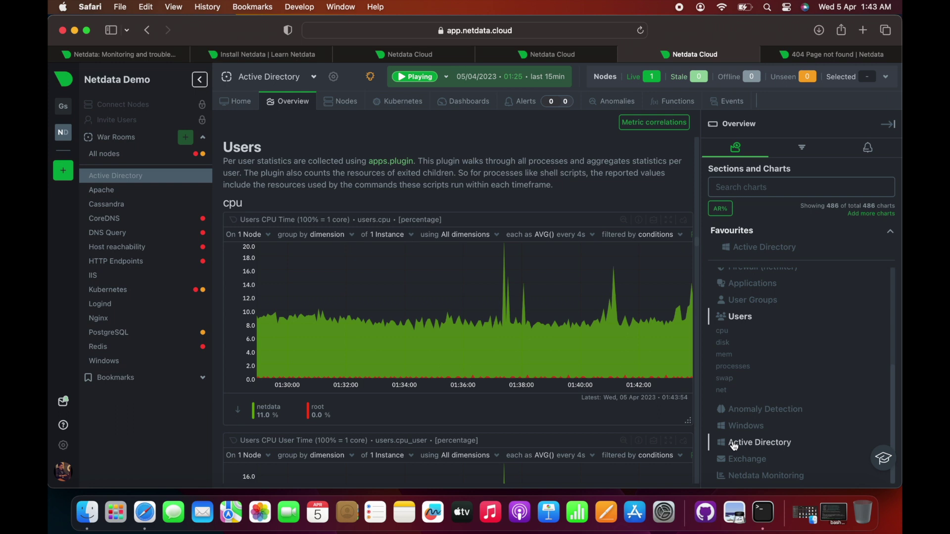
Step: Go to the Anomaly Detection section and examine its dimensions and anomaly rate charts
left_click(764, 409)
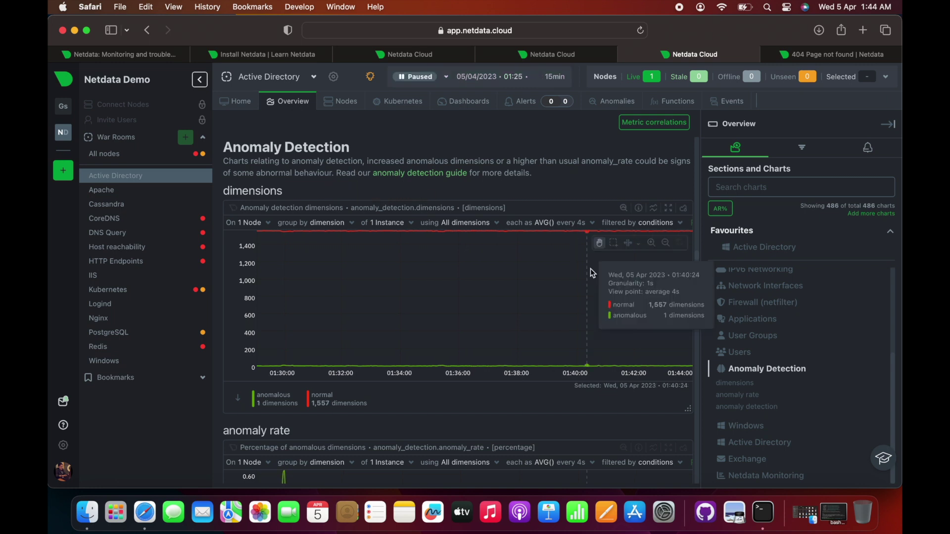
scroll(584, 438, "down", 5)
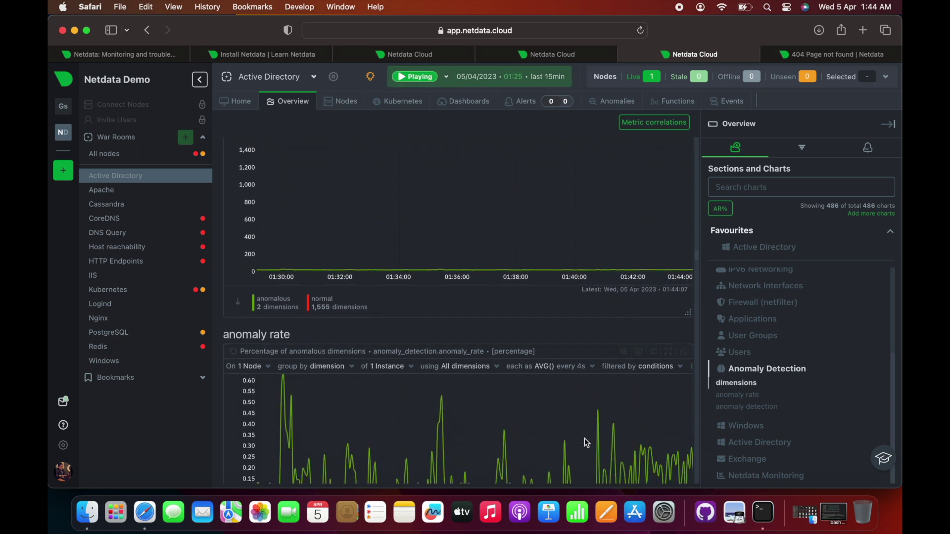
scroll(584, 438, "down", 1)
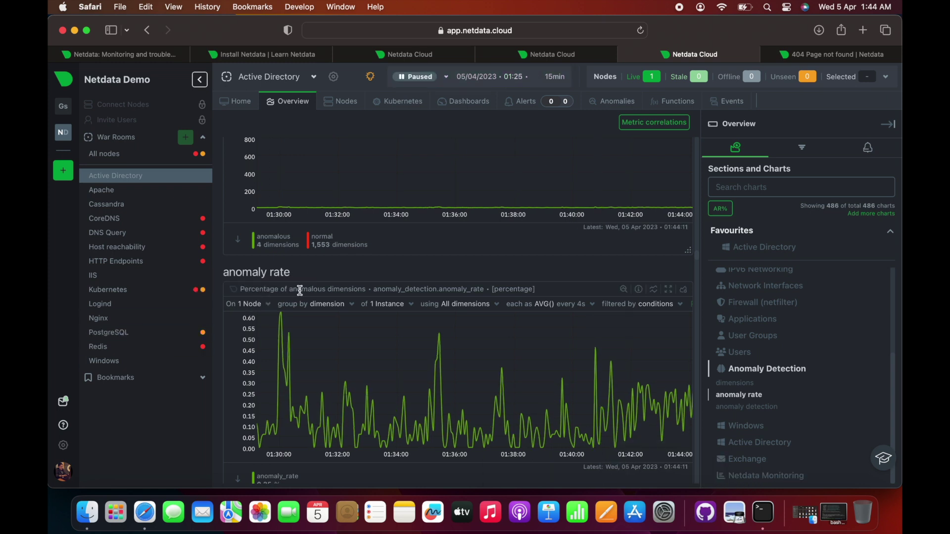
Step: Open the Apache war room and examine its requests, connections, async connections and scoreboard charts
left_click(142, 194)
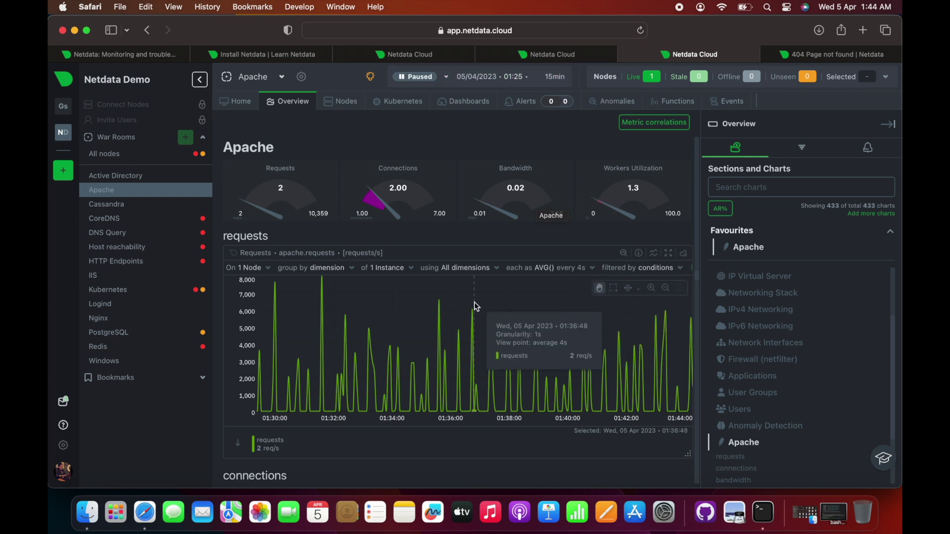
scroll(329, 371, "down", 5)
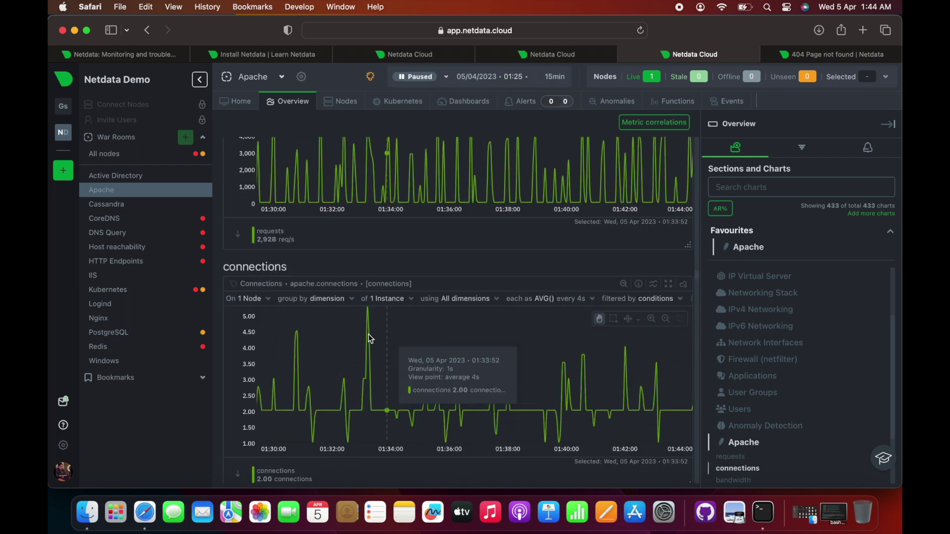
scroll(561, 342, "down", 2)
scroll(562, 341, "down", 2)
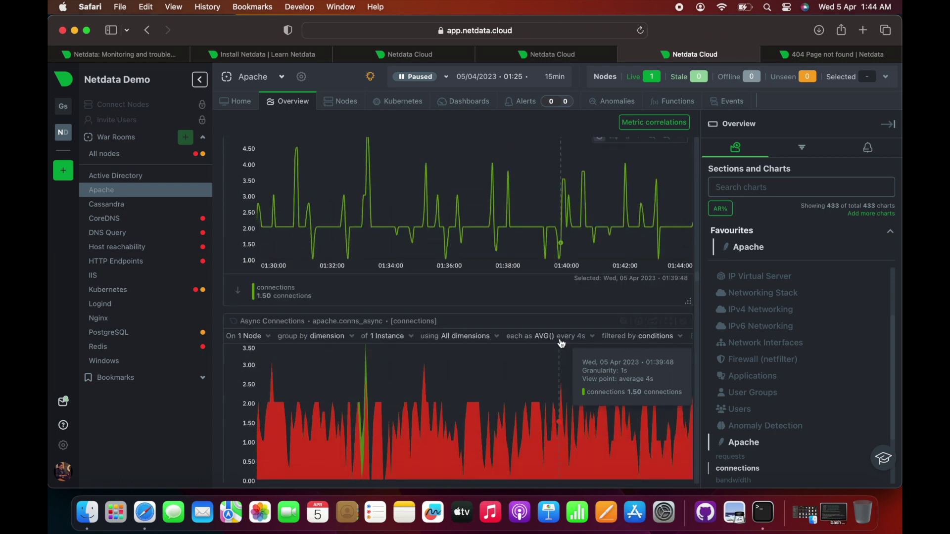
scroll(363, 389, "down", 2)
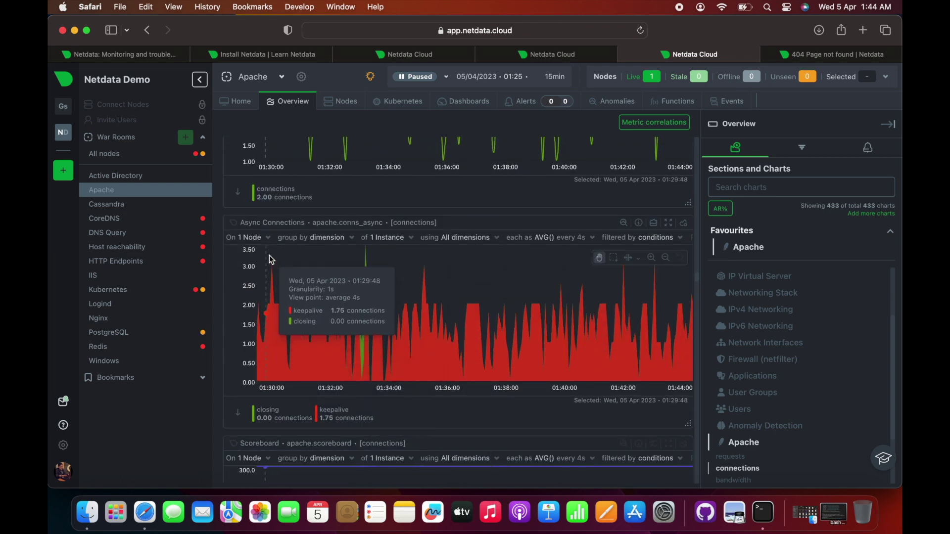
scroll(442, 282, "down", 2)
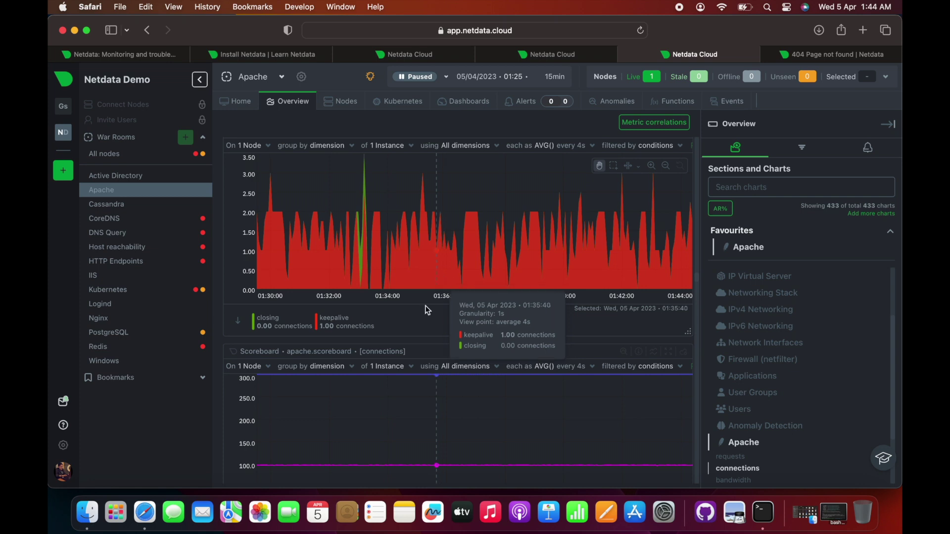
scroll(382, 444, "down", 2)
Step: Examine the Apache bandwidth, workers and lifetime statistics charts and the web log requests charts
scroll(384, 447, "down", 5)
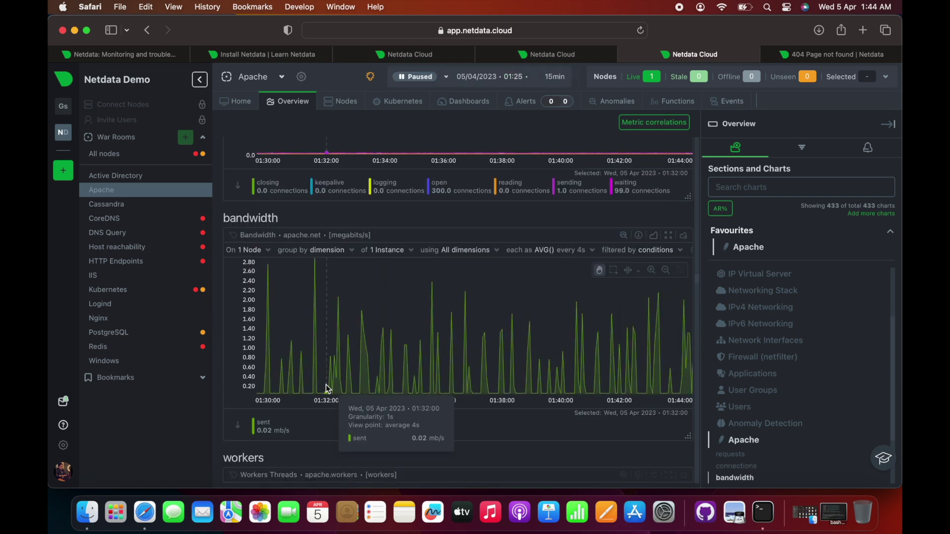
scroll(343, 248, "down", 4)
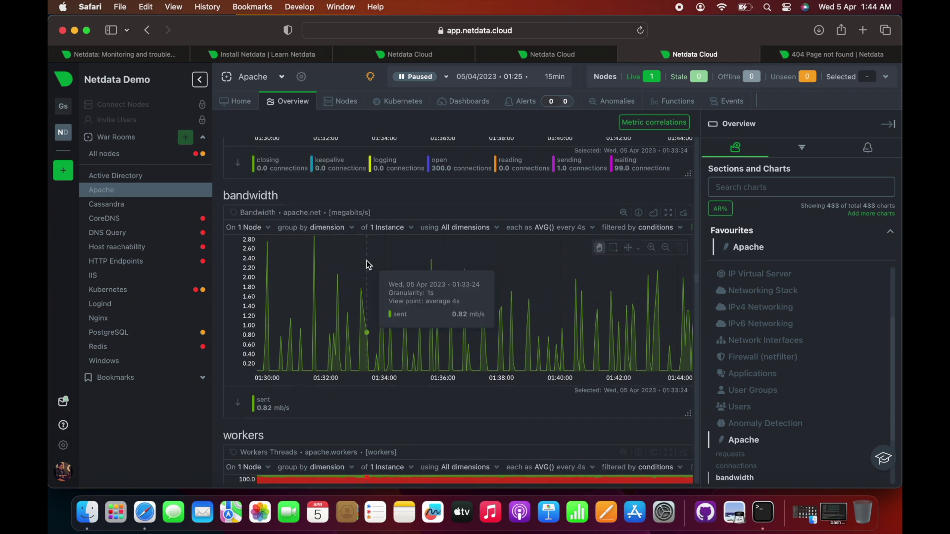
scroll(307, 460, "down", 4)
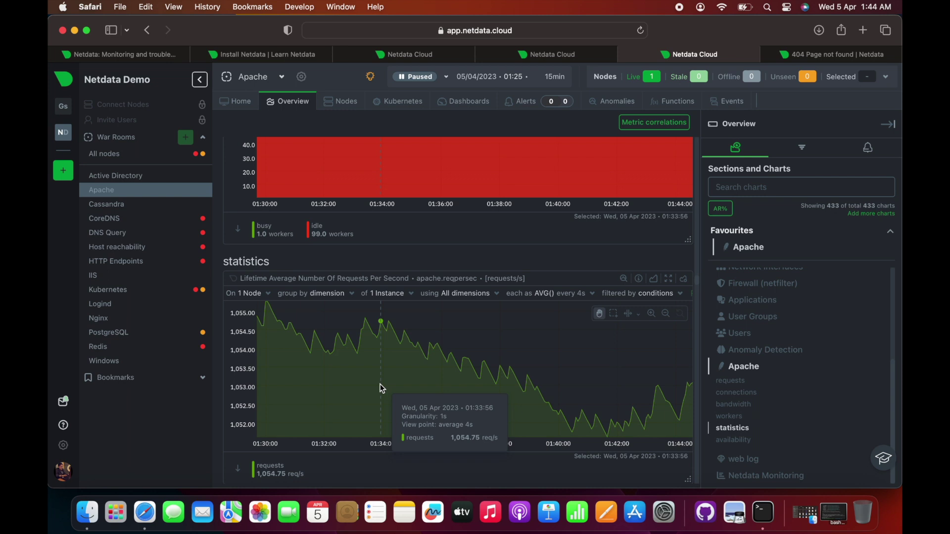
scroll(473, 404, "down", 3)
scroll(473, 407, "down", 12)
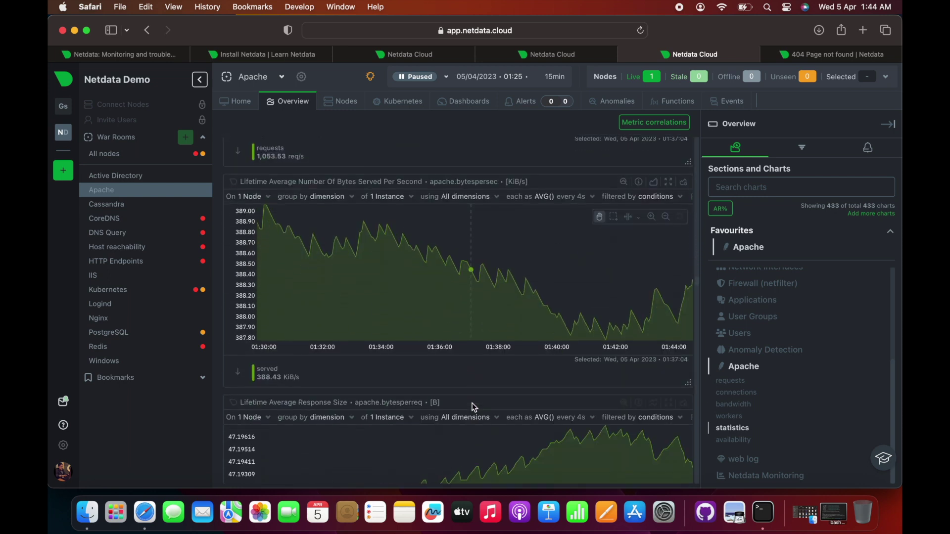
scroll(474, 406, "down", 6)
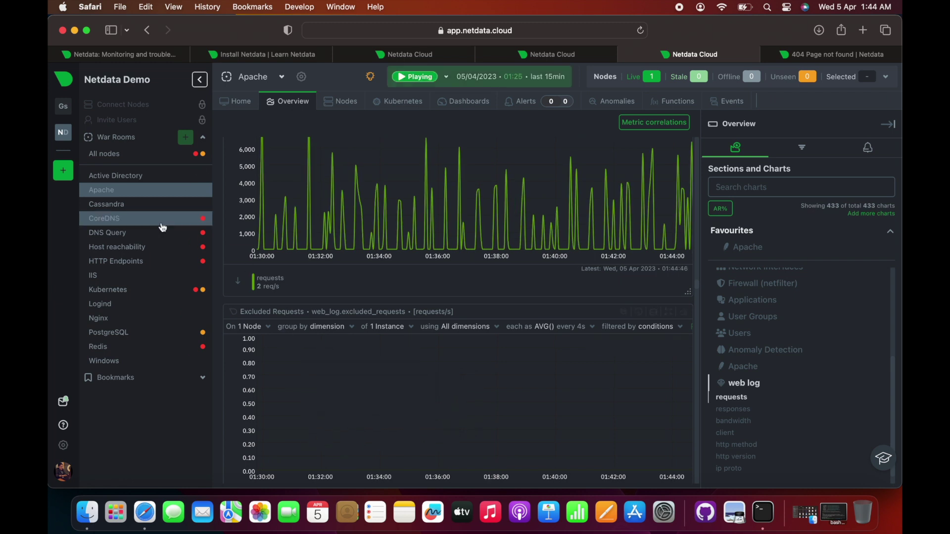
Step: Open the CoreDNS war room and examine its charts for the number of DNS requests and responses
left_click(150, 220)
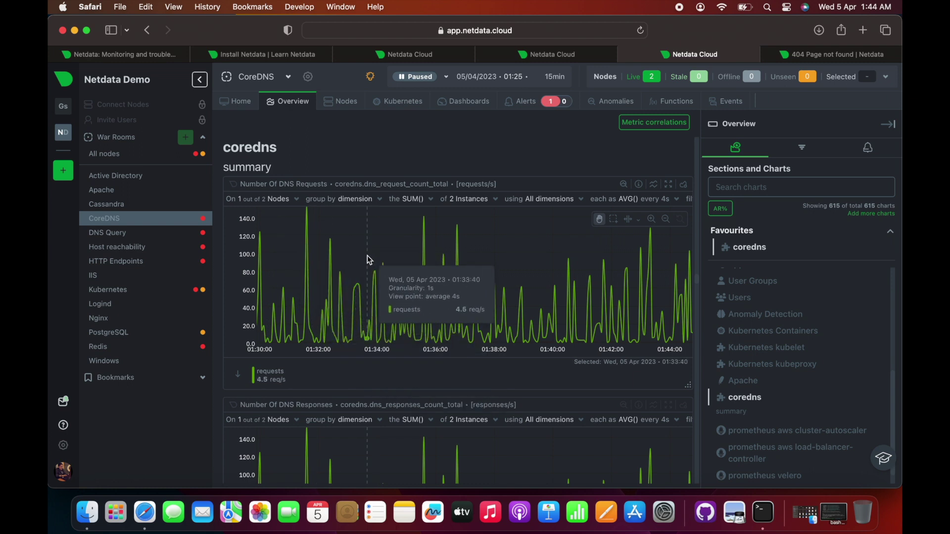
scroll(368, 256, "down", 2)
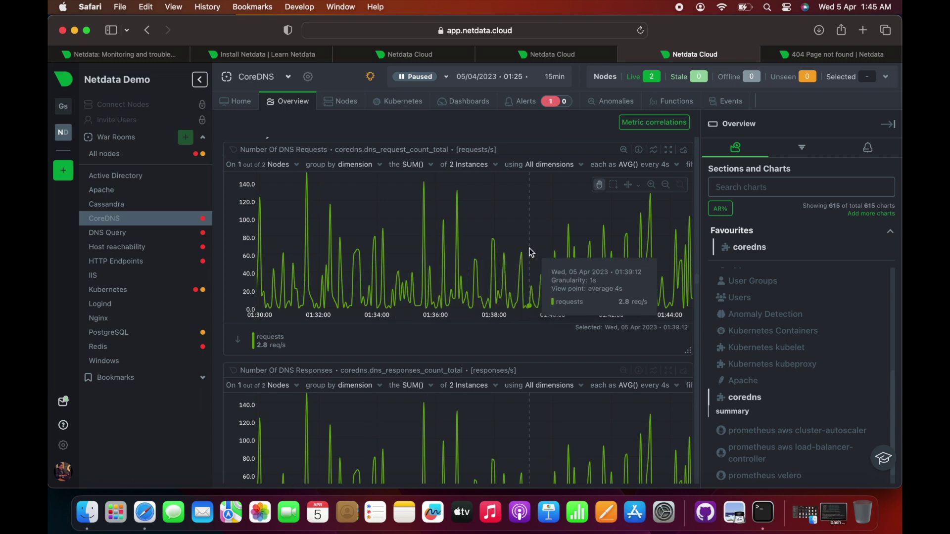
scroll(452, 380, "down", 5)
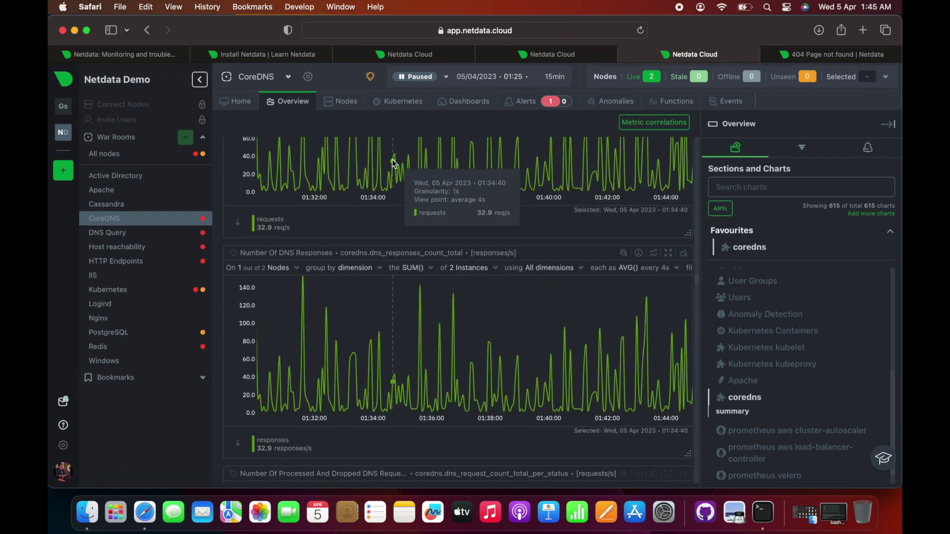
Step: Show the CoreDNS room's Kubernetes view and examine the kubeproxy http, rest client and sync proxy rules charts
left_click(397, 102)
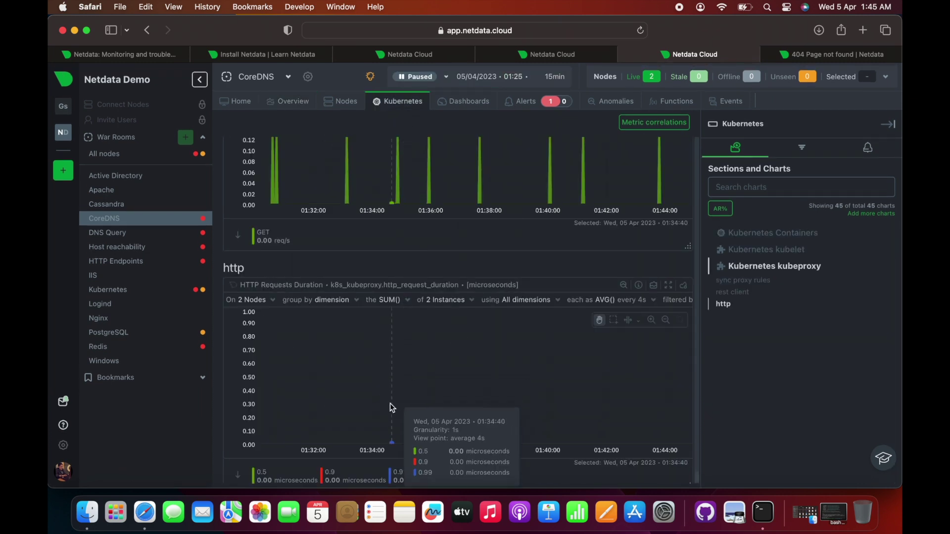
scroll(388, 412, "up", 10)
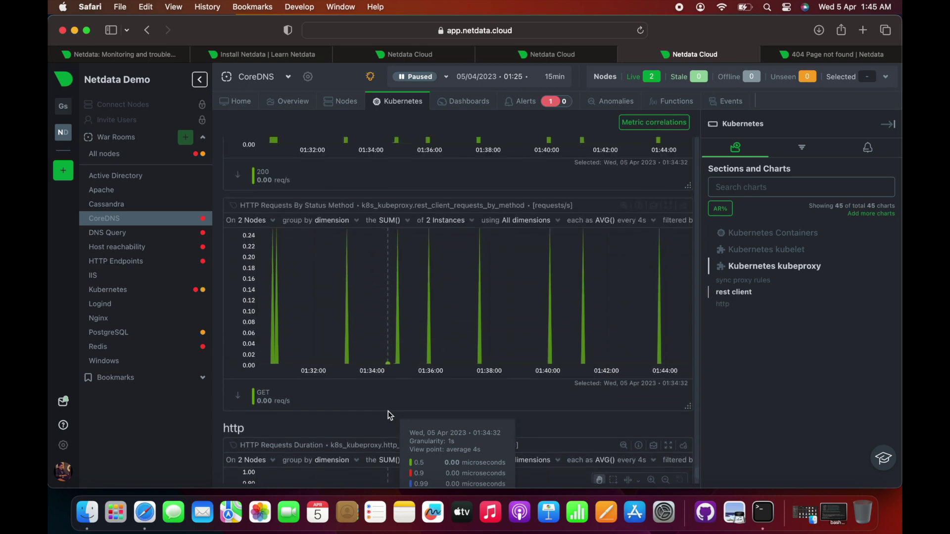
scroll(402, 323, "up", 6)
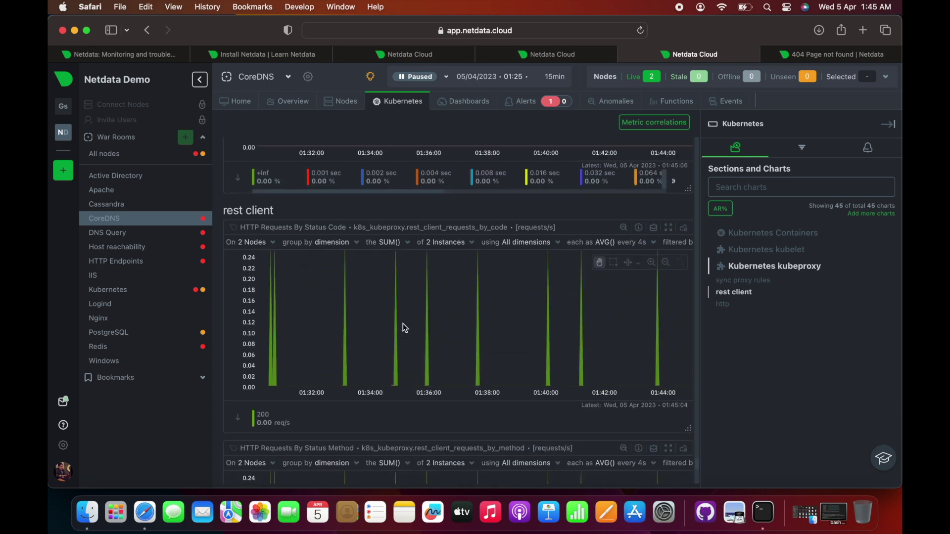
scroll(321, 303, "up", 10)
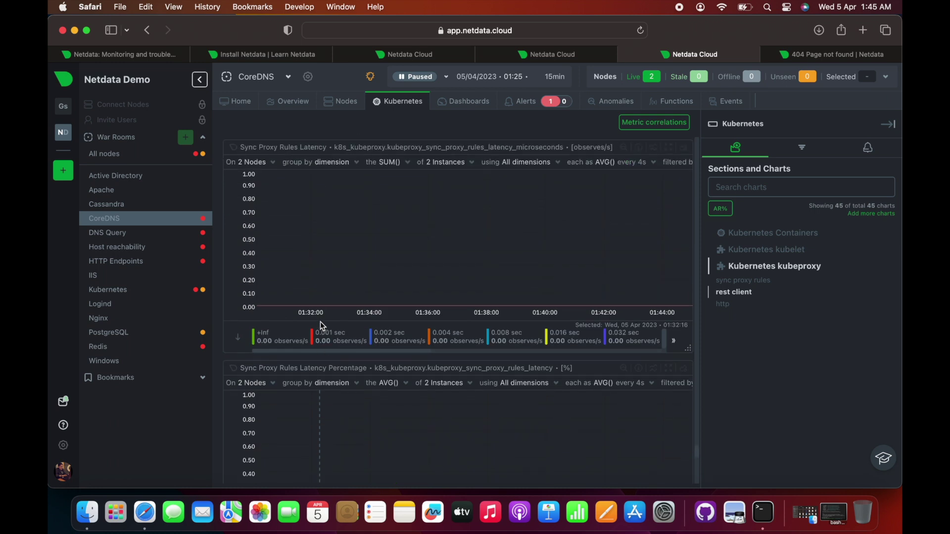
scroll(320, 322, "up", 5)
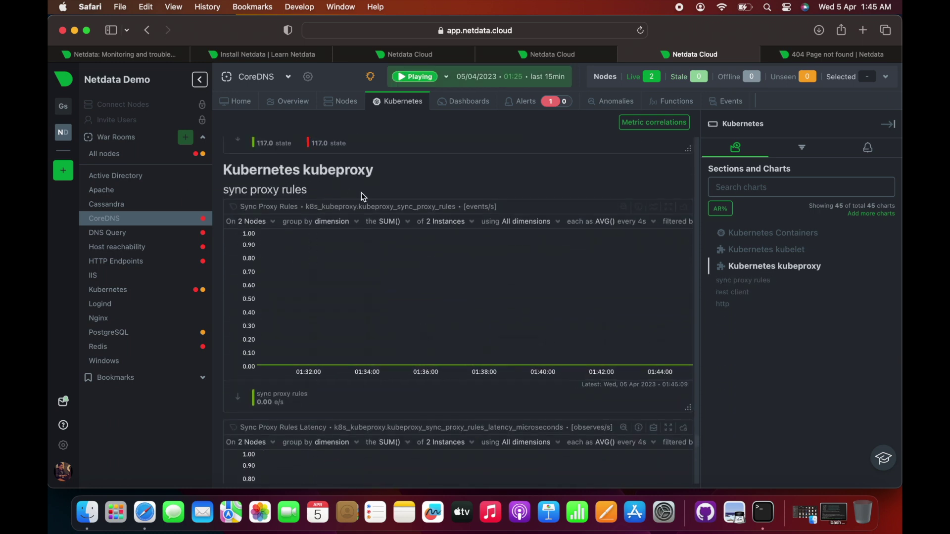
Step: Examine the Kubernetes kubelet charts for the volume manager, rest client requests and Docker operations errors
scroll(361, 192, "up", 15)
scroll(361, 197, "up", 8)
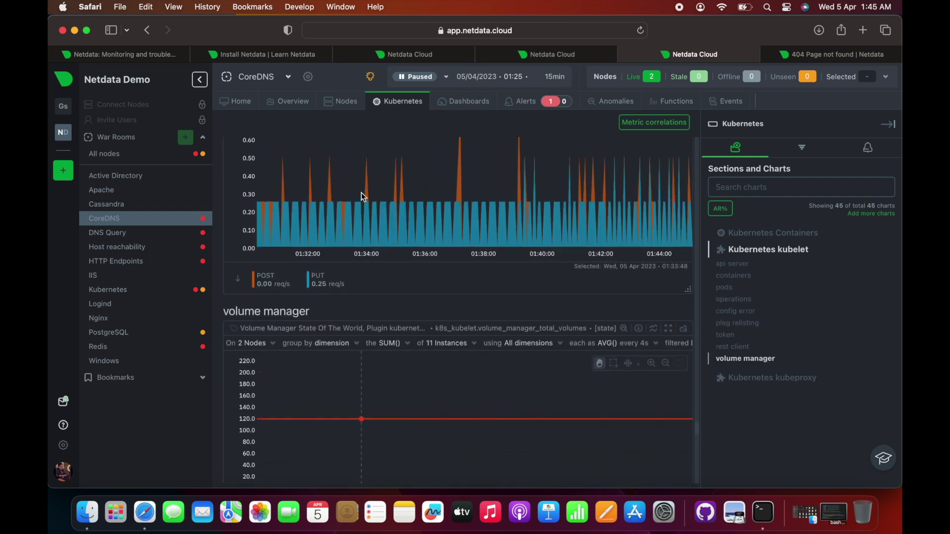
scroll(339, 305, "up", 3)
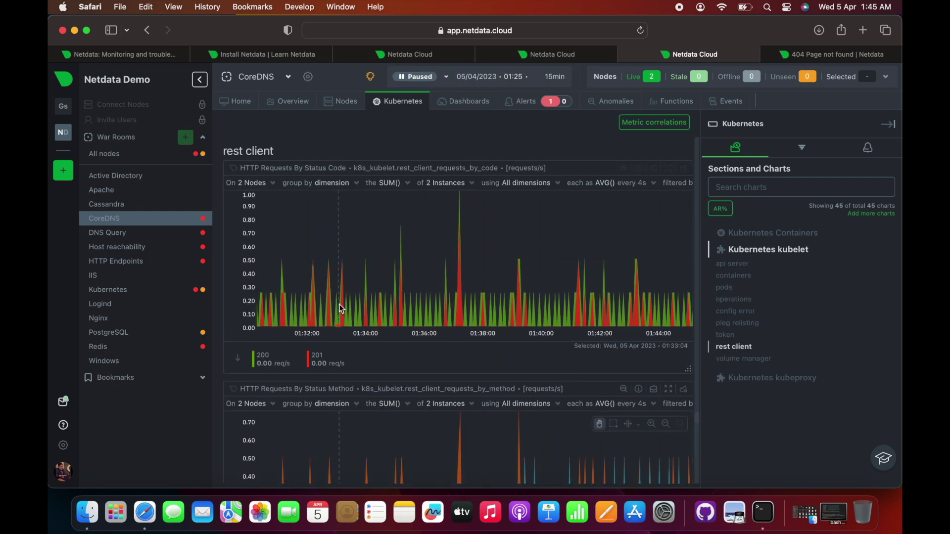
scroll(290, 190, "up", 5)
scroll(290, 190, "up", 15)
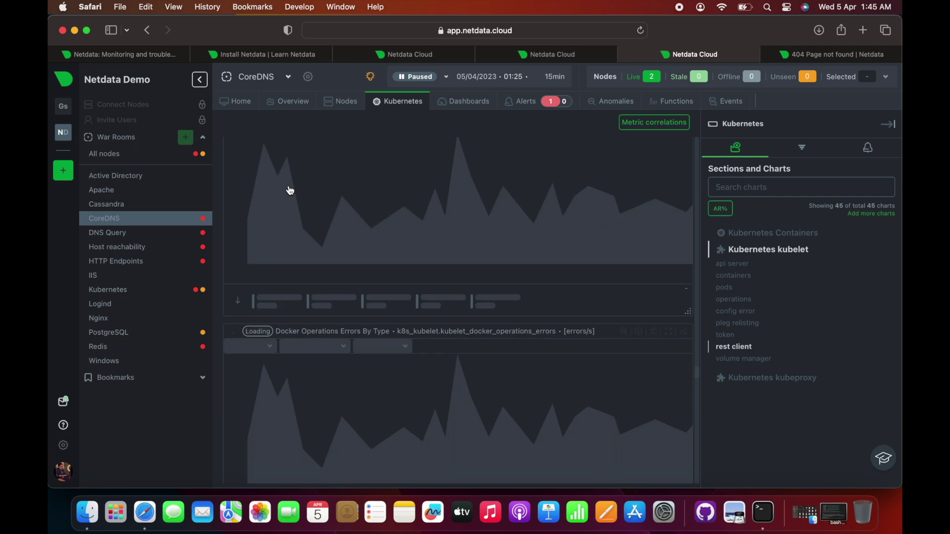
Step: Examine the Kubernetes Containers section's memory usage chart, container map grouped by k8s_namespace, and CPU usage charts
scroll(290, 191, "up", 10)
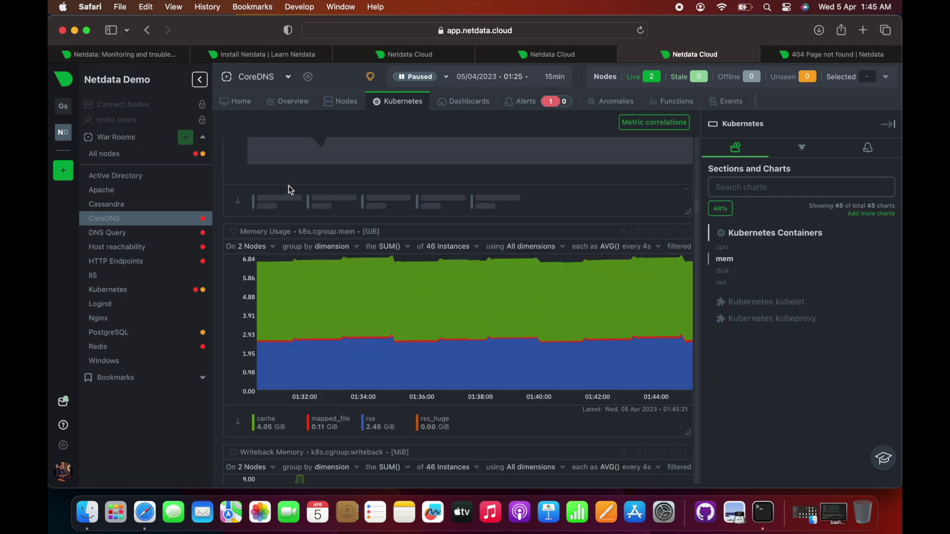
scroll(289, 185, "up", 5)
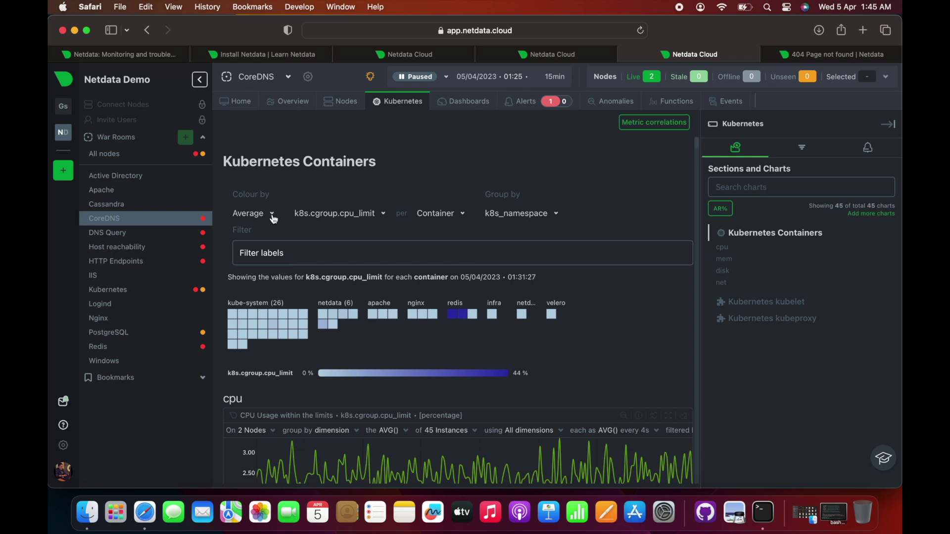
scroll(264, 385, "down", 5)
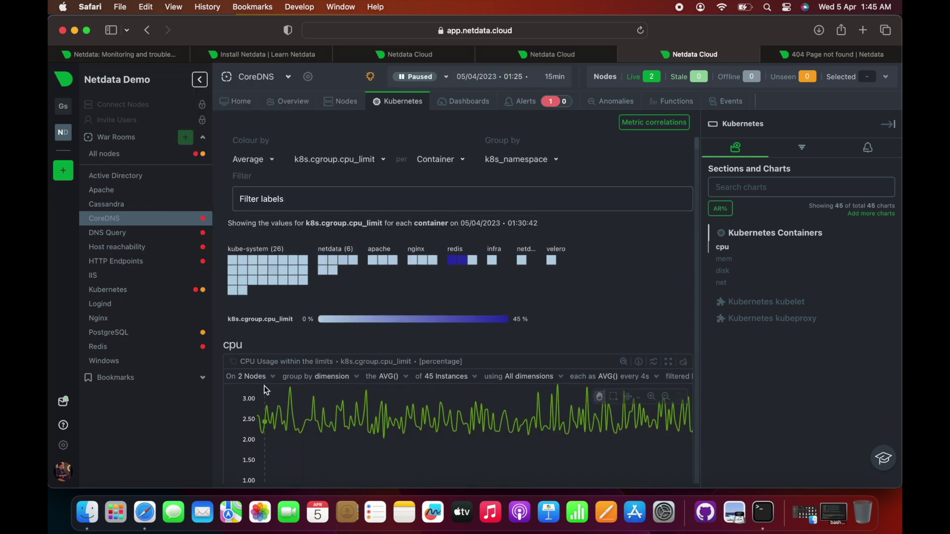
scroll(357, 317, "down", 5)
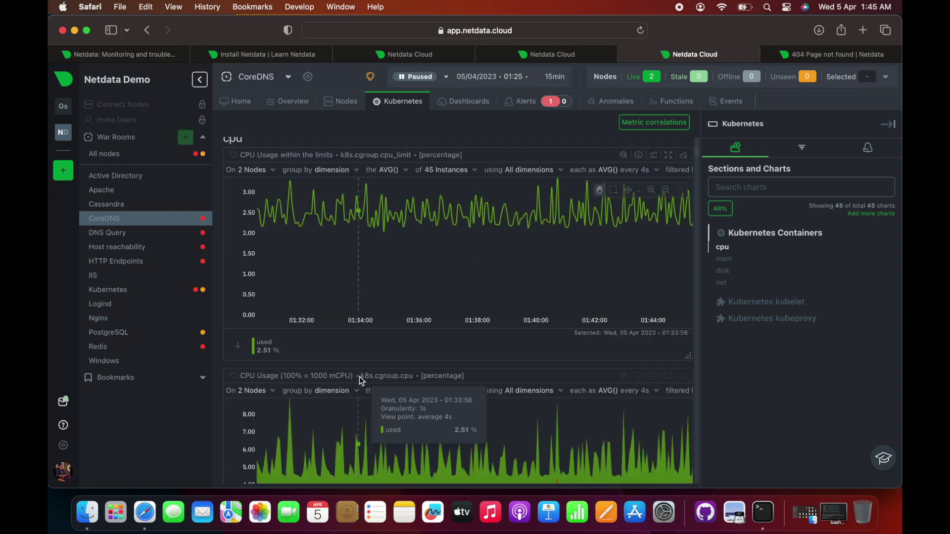
Step: Examine the Kubernetes Containers charts for CPU throttling, per-core CPU usage, memory utilization, used RAM and memory usage
scroll(360, 381, "down", 10)
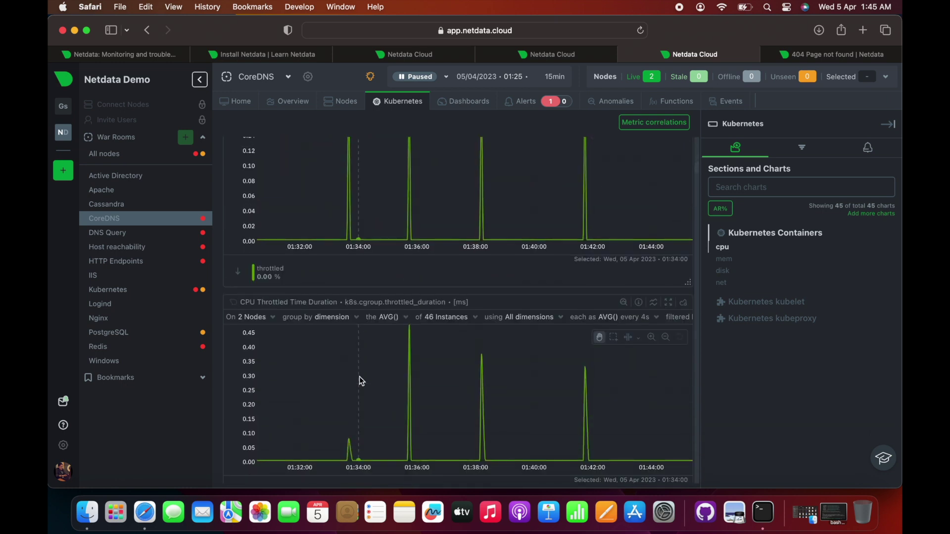
scroll(359, 376, "down", 10)
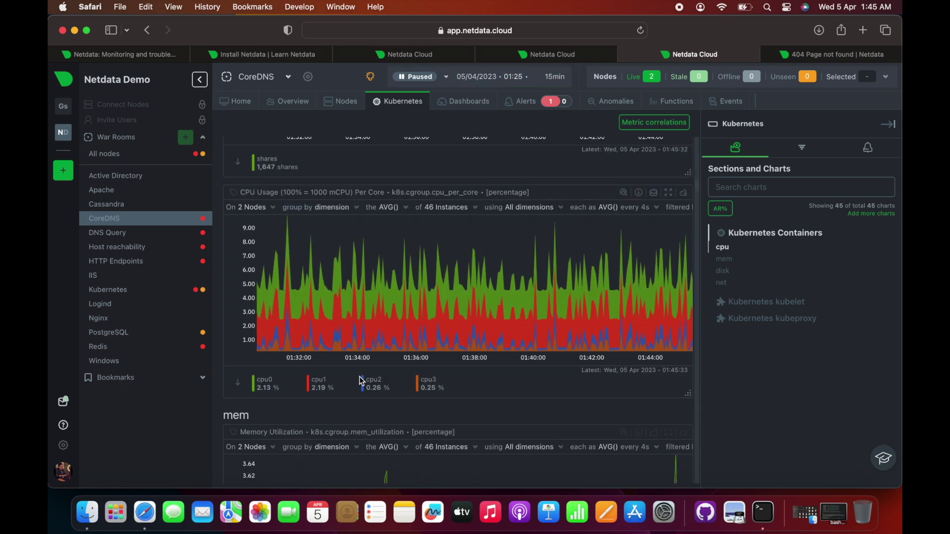
scroll(359, 376, "down", 3)
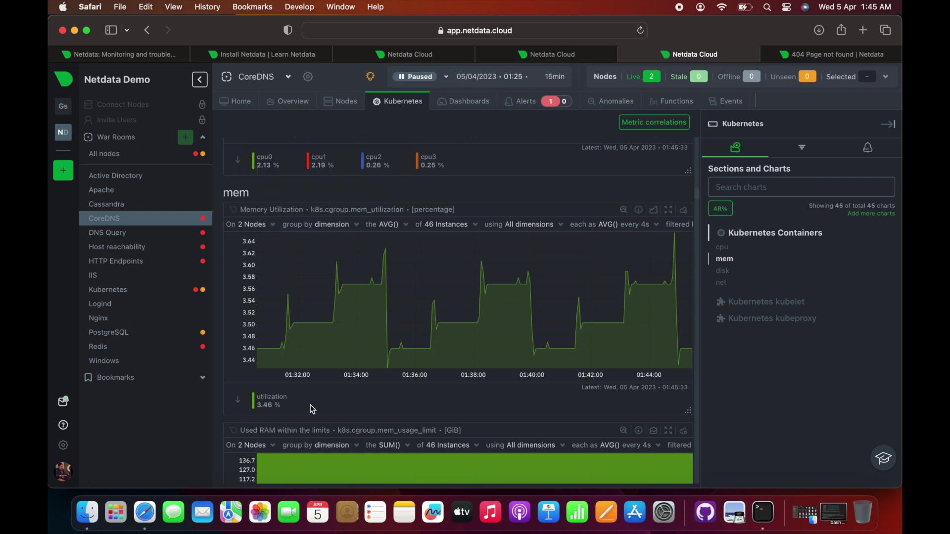
scroll(353, 350, "down", 12)
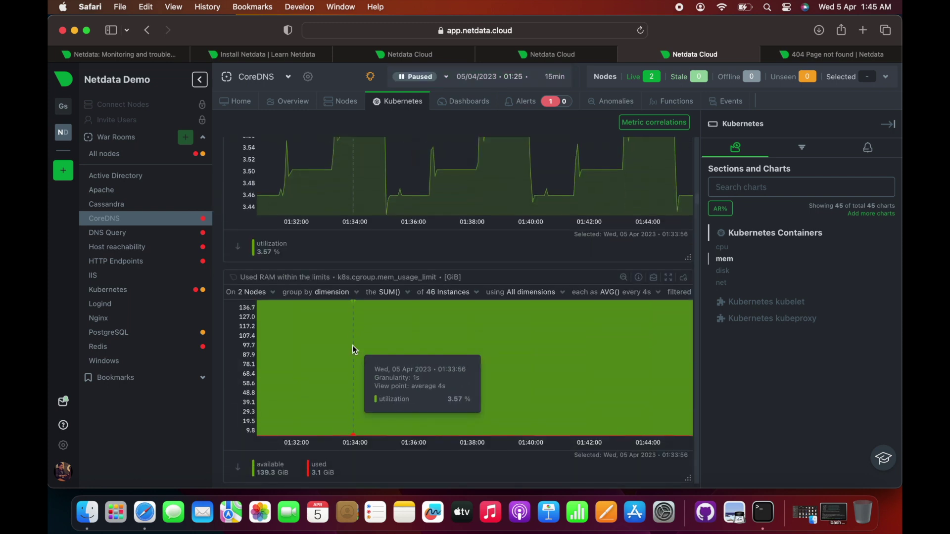
scroll(352, 345, "down", 12)
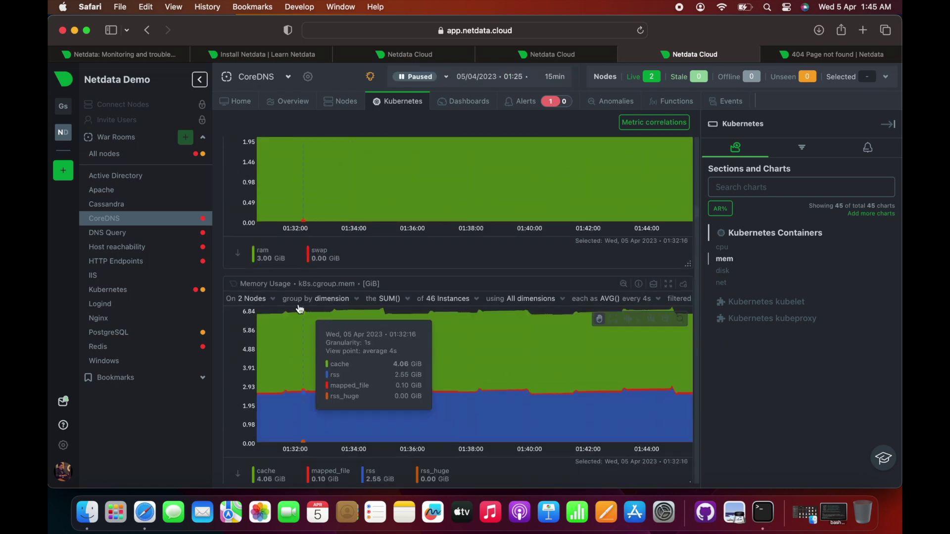
scroll(342, 428, "down", 4)
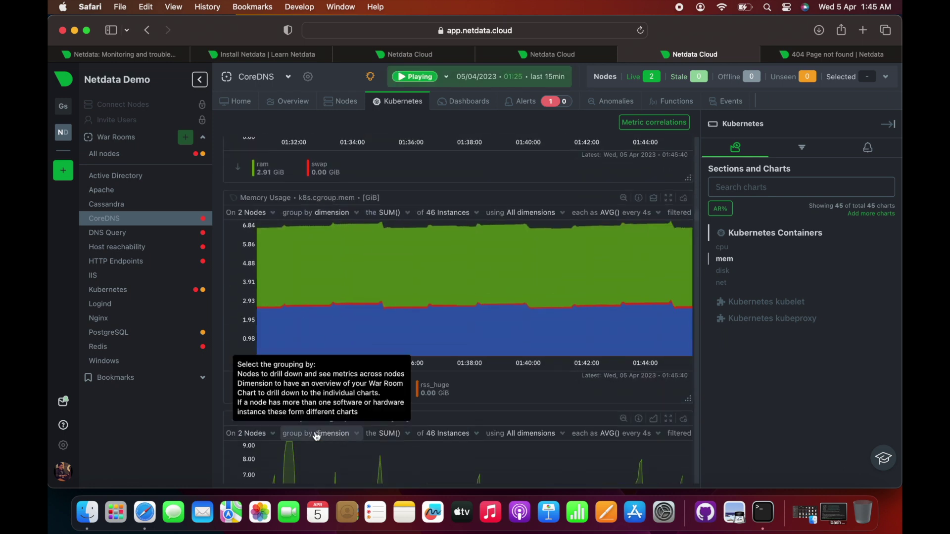
Step: Open the DNS Query war room and examine its query status and query time charts
left_click(156, 234)
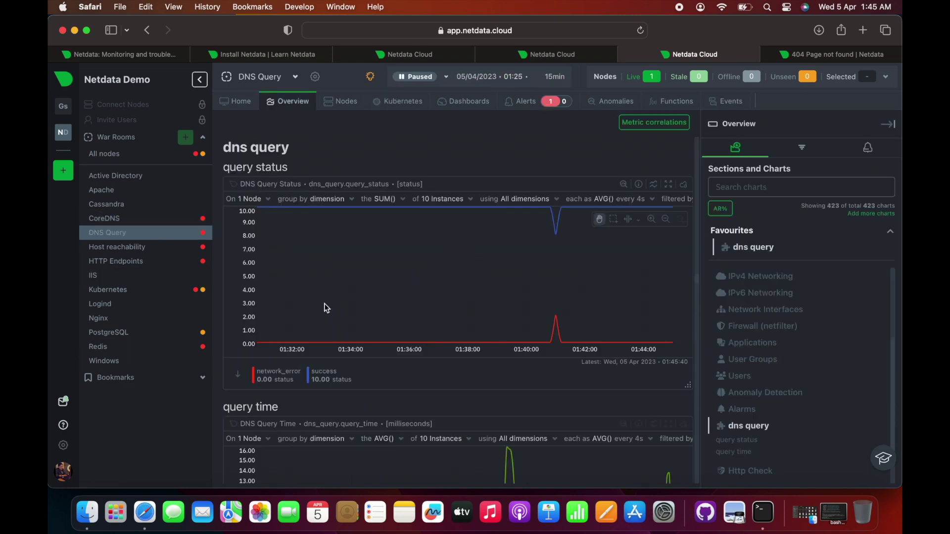
scroll(325, 303, "down", 10)
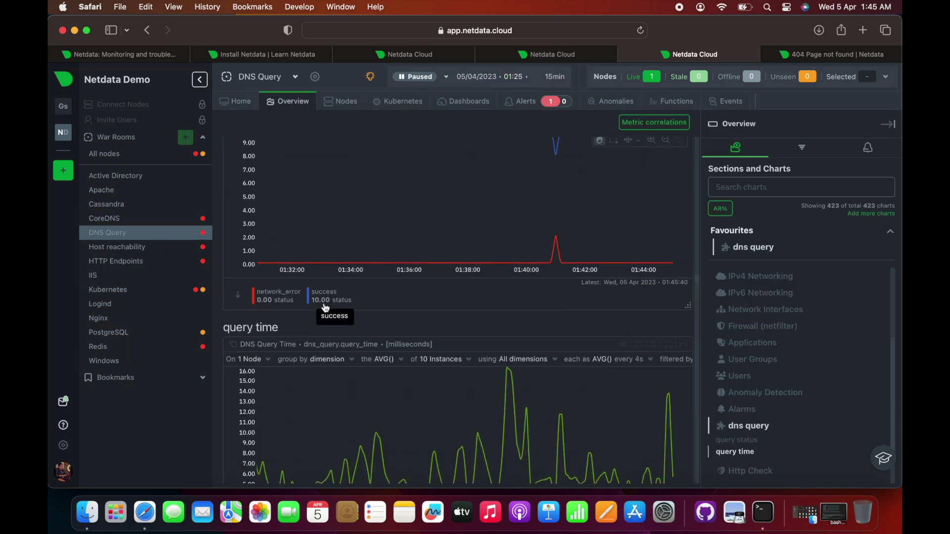
scroll(325, 307, "down", 15)
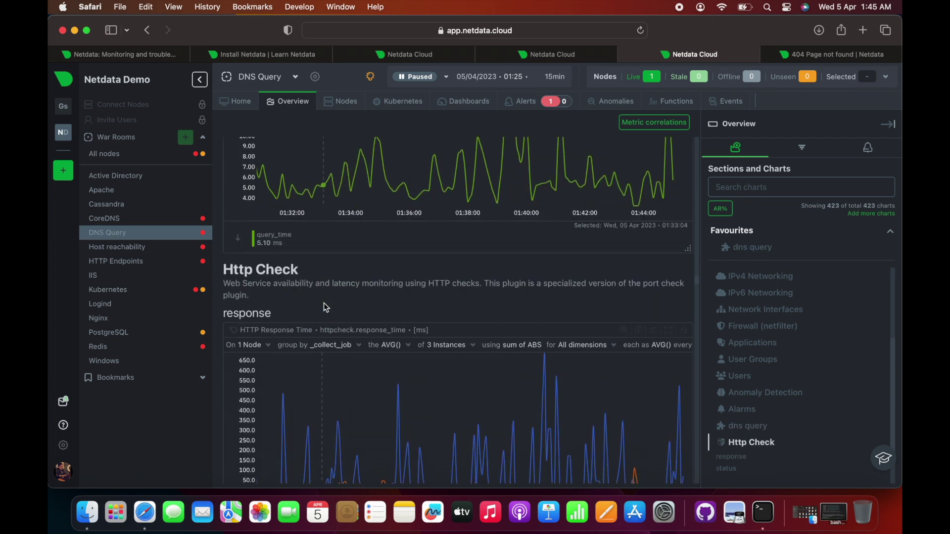
Step: Examine the DNS Query room's Http Check response, status and state duration charts and its Ping latency and packet loss gauges
scroll(324, 303, "up", 3)
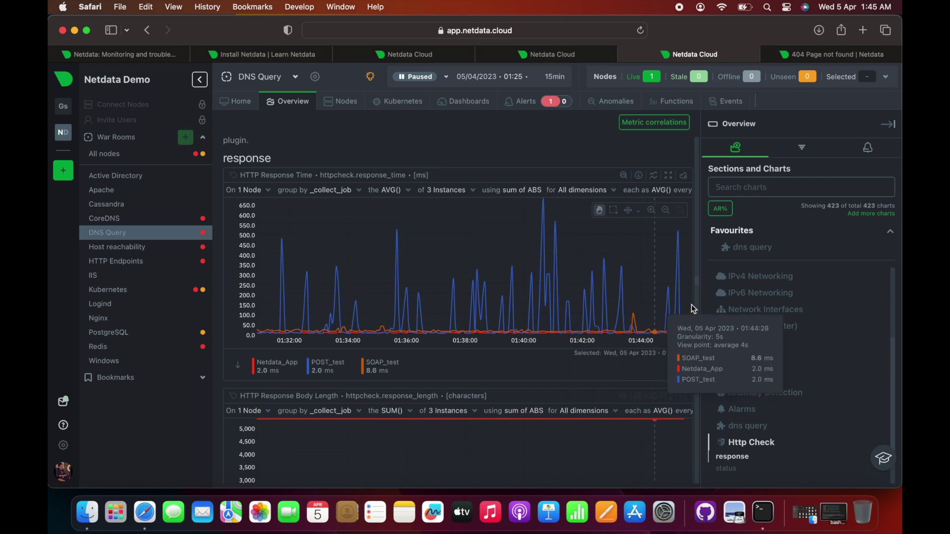
scroll(590, 429, "down", 5)
scroll(590, 429, "down", 8)
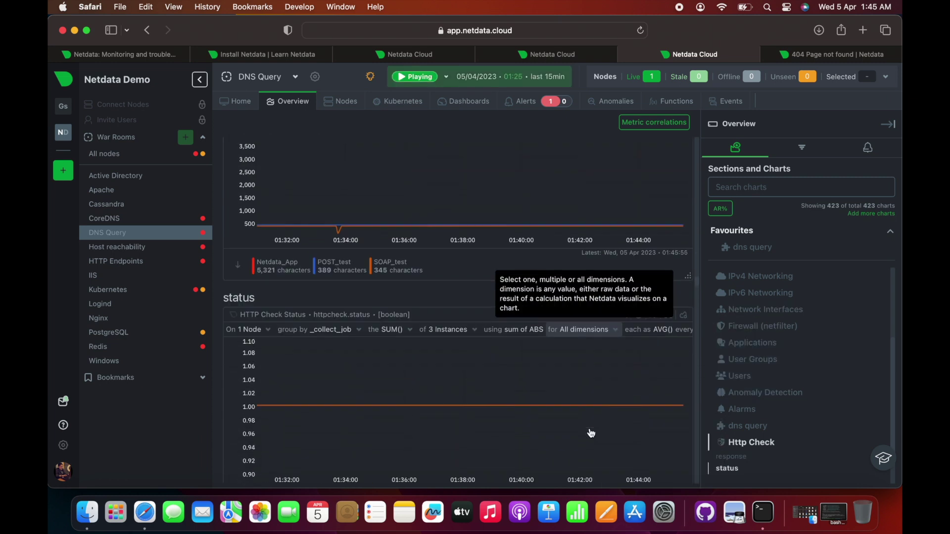
scroll(588, 429, "down", 5)
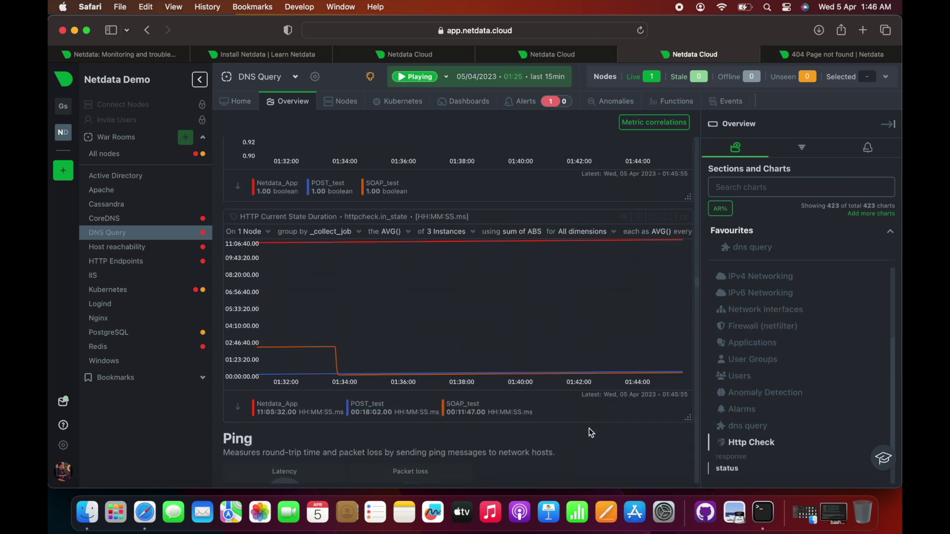
left_click(638, 83)
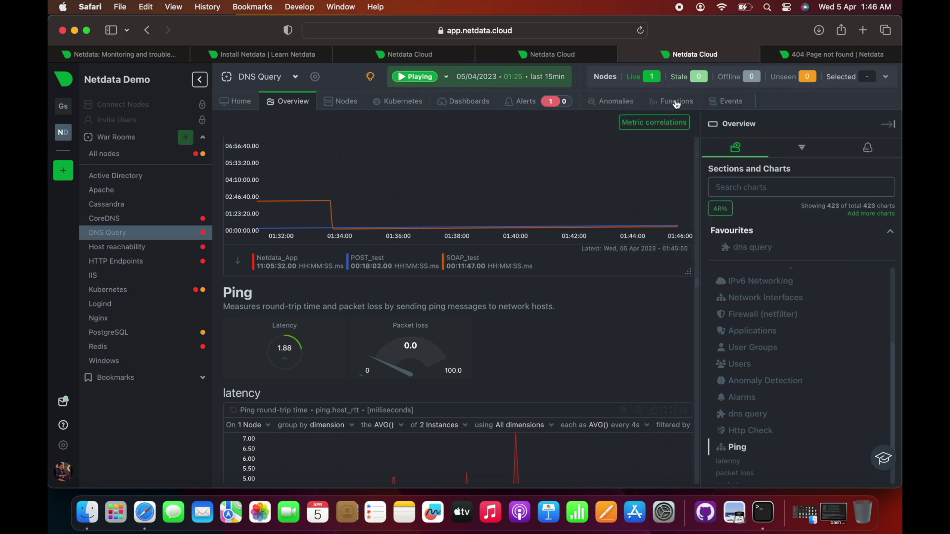
scroll(510, 262, "down", 3)
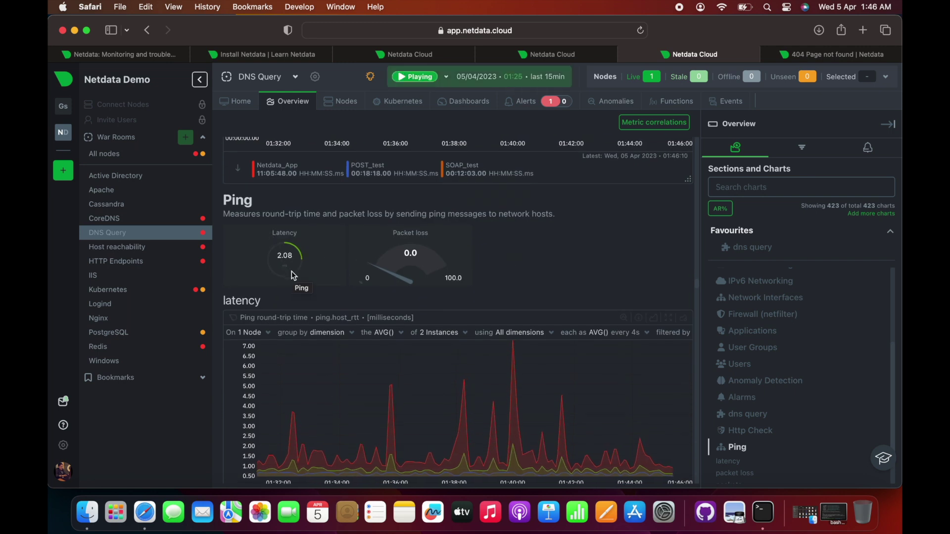
Step: Open the Logind war room and review the names, versions and statuses of the already available nodes
left_click(143, 302)
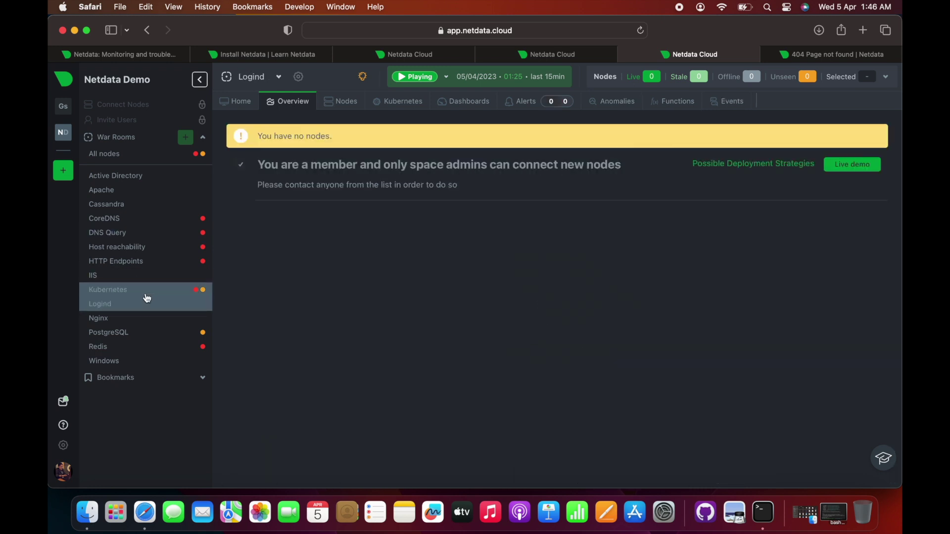
scroll(409, 373, "down", 2)
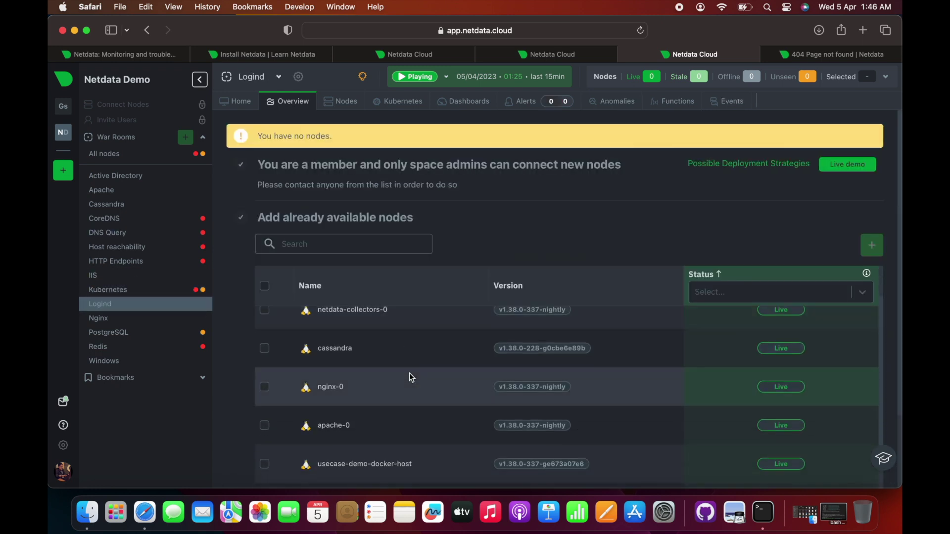
scroll(445, 213, "down", 3)
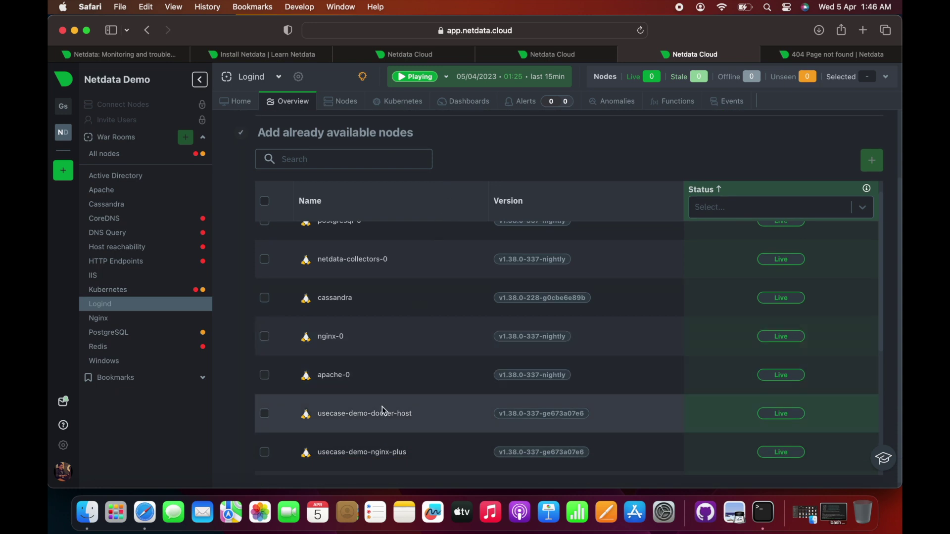
scroll(350, 449, "down", 1)
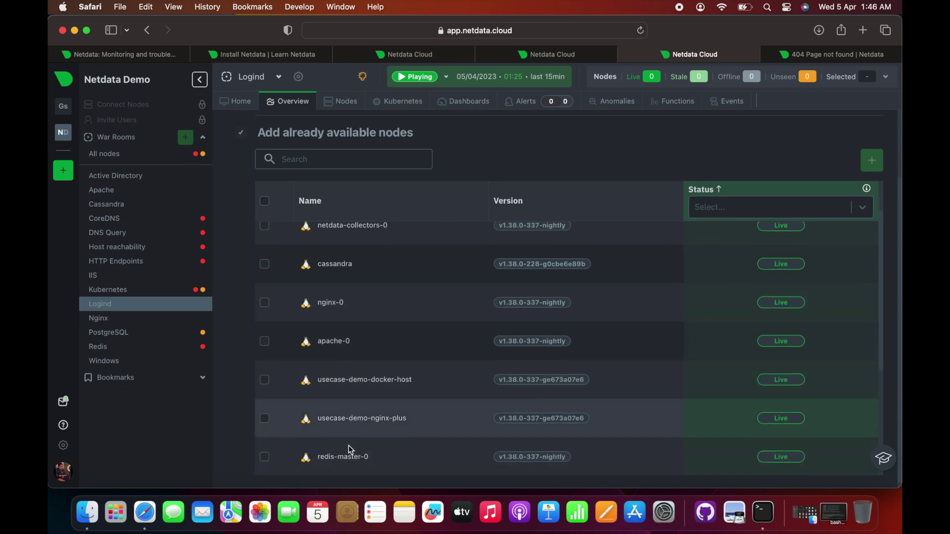
scroll(544, 429, "down", 2)
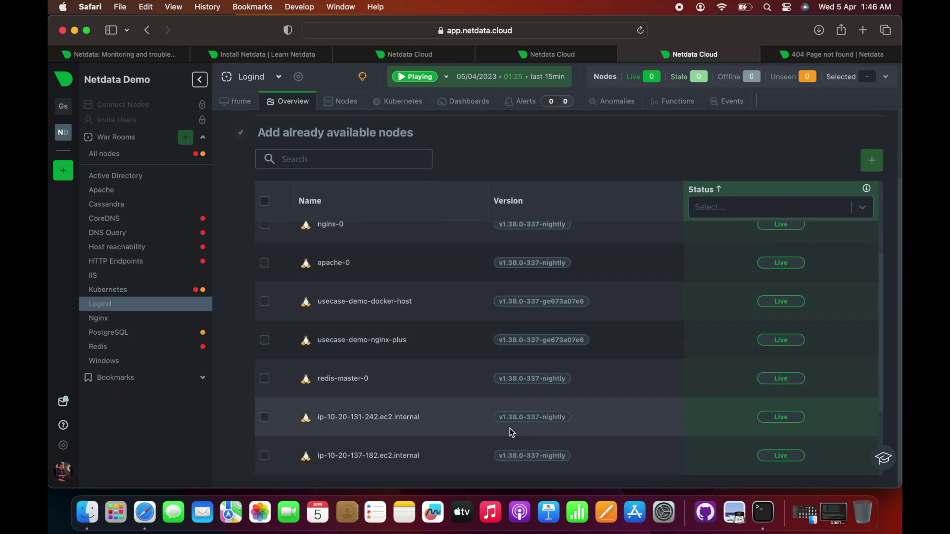
scroll(512, 432, "down", 3)
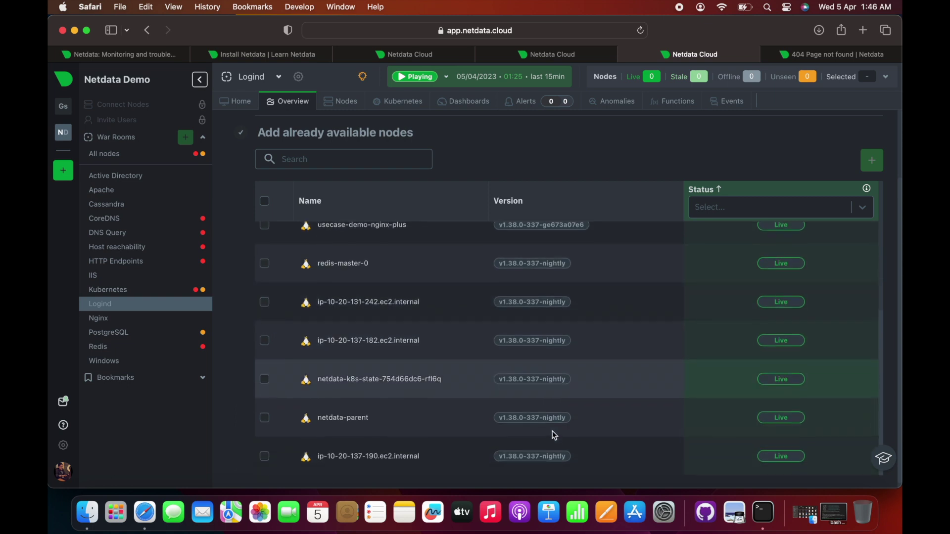
scroll(552, 432, "up", 5)
Step: Open the PostgreSQL war room and examine its connection utilization, usage and state charts, database connections, and transactions charts
left_click(168, 339)
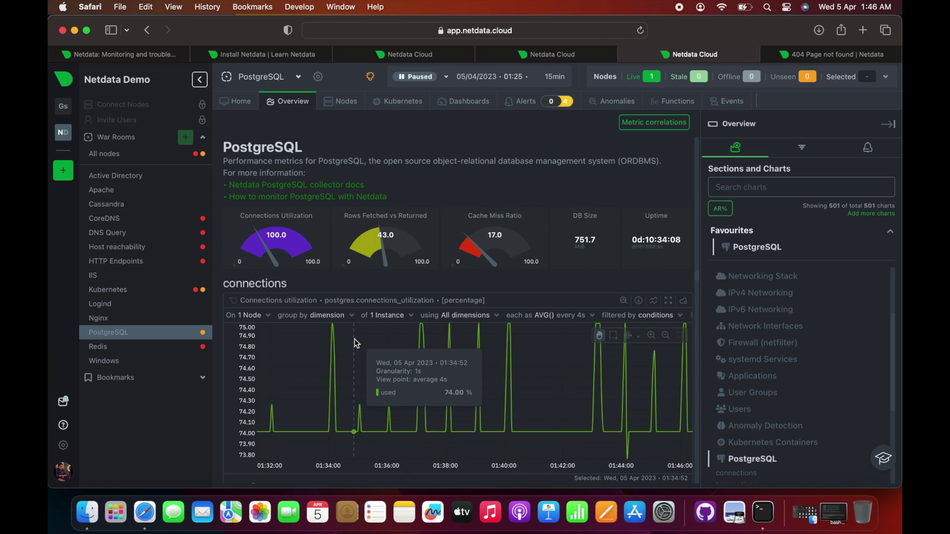
scroll(355, 339, "down", 5)
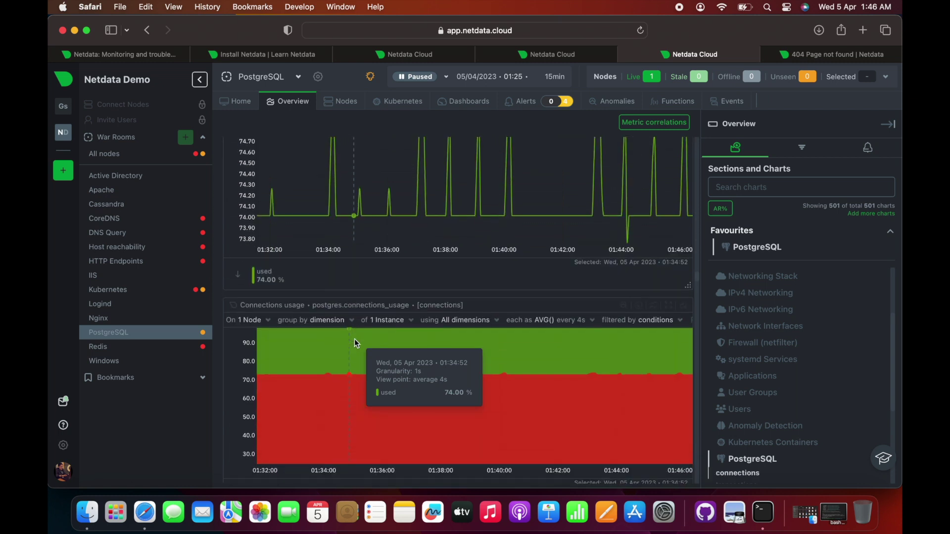
scroll(421, 432, "down", 4)
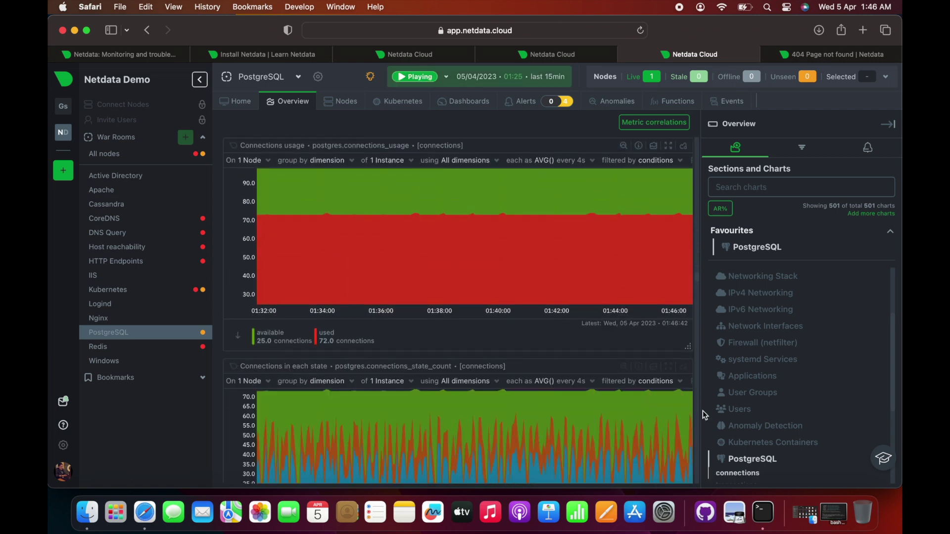
scroll(723, 403, "down", 4)
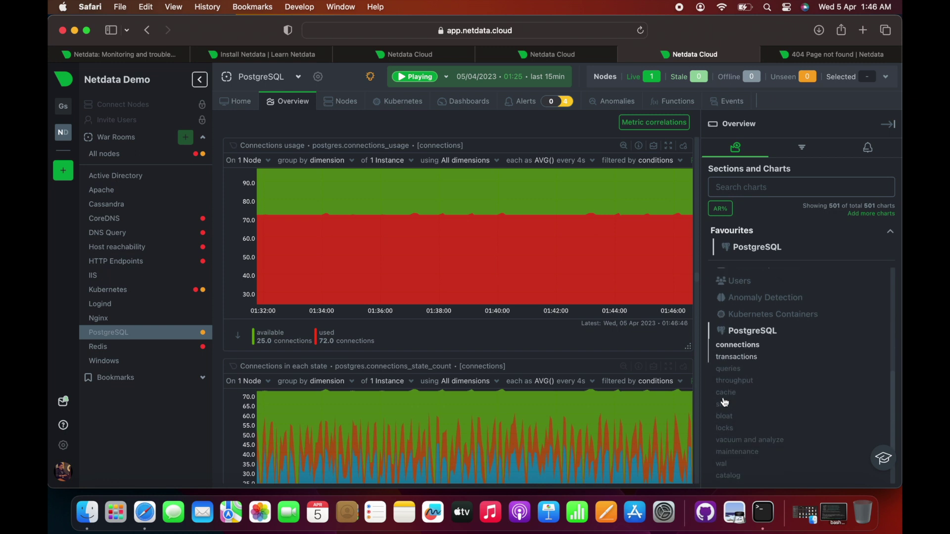
scroll(652, 417, "down", 1)
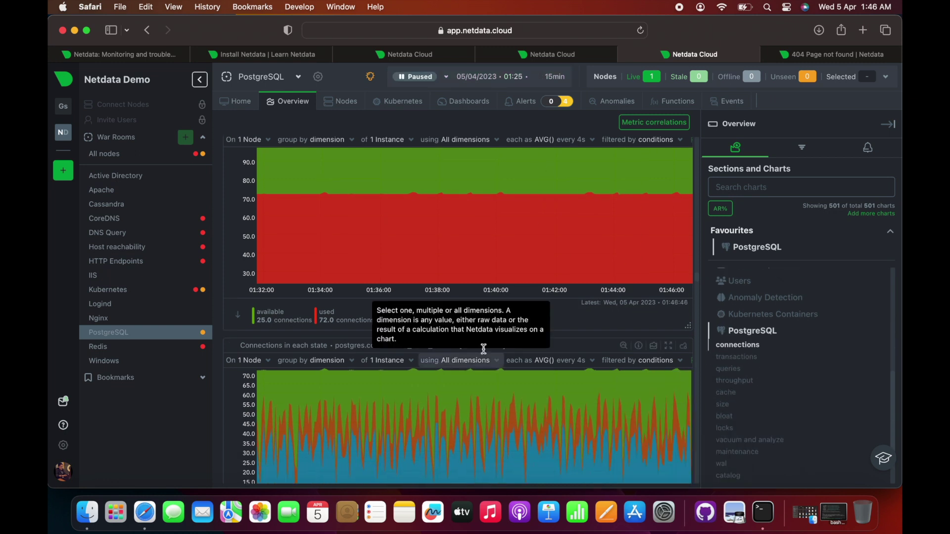
scroll(483, 349, "down", 8)
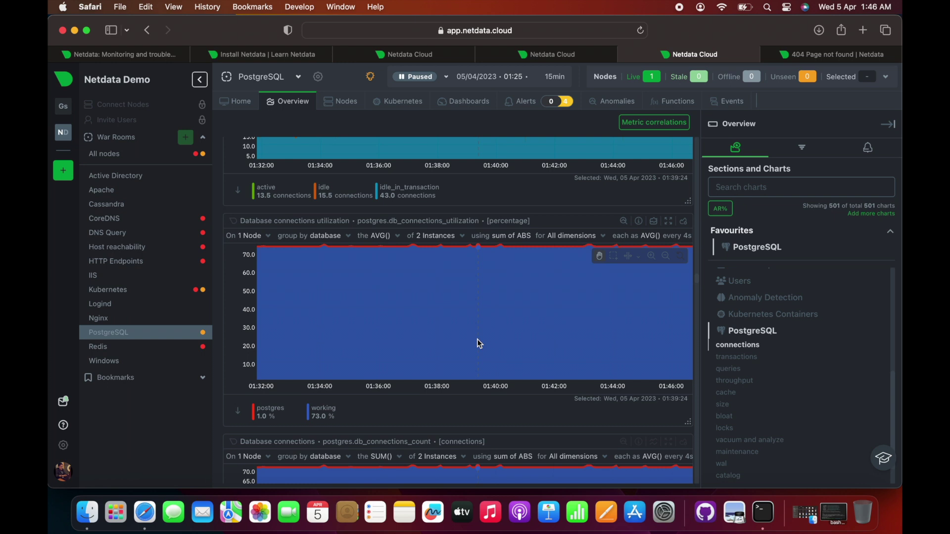
scroll(479, 343, "down", 4)
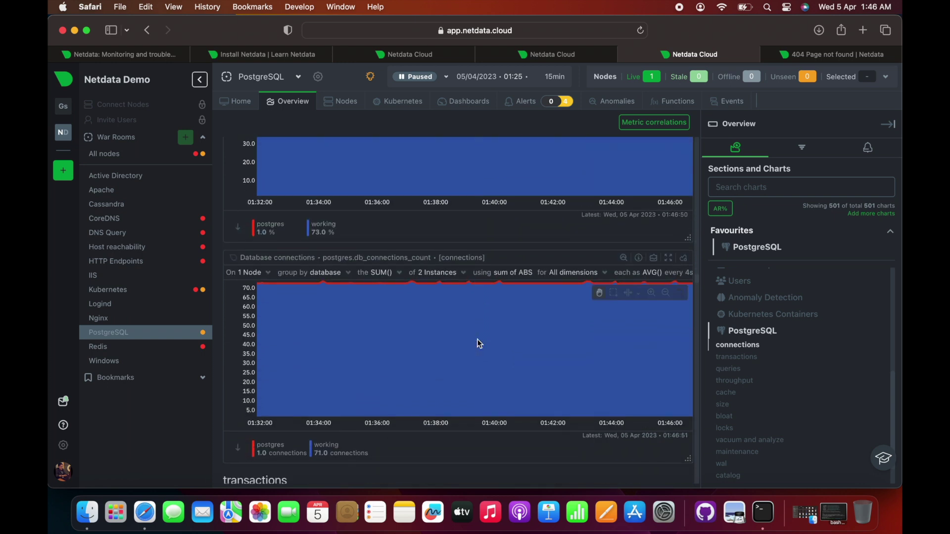
scroll(478, 342, "down", 10)
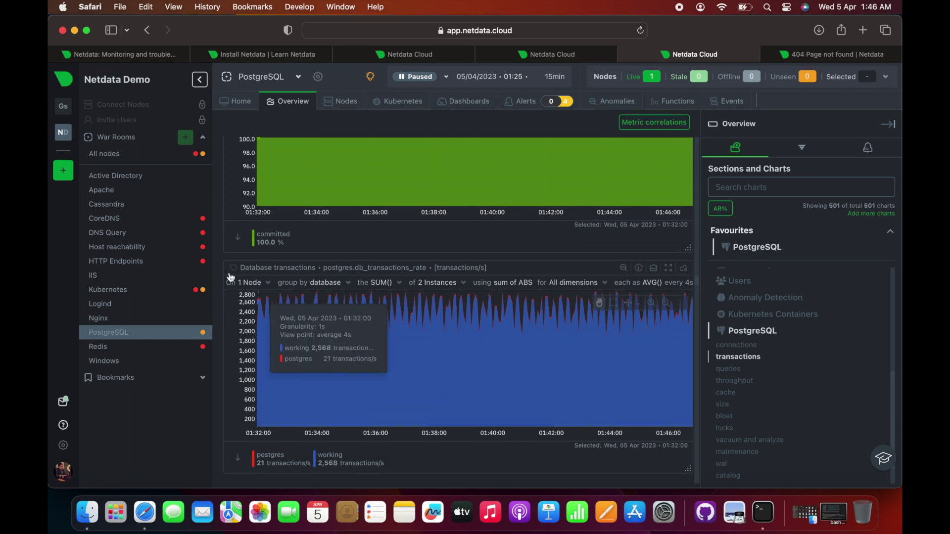
Step: Open the Redis war room and examine its summary gauges and the accepted and rejected connections chart
left_click(186, 347)
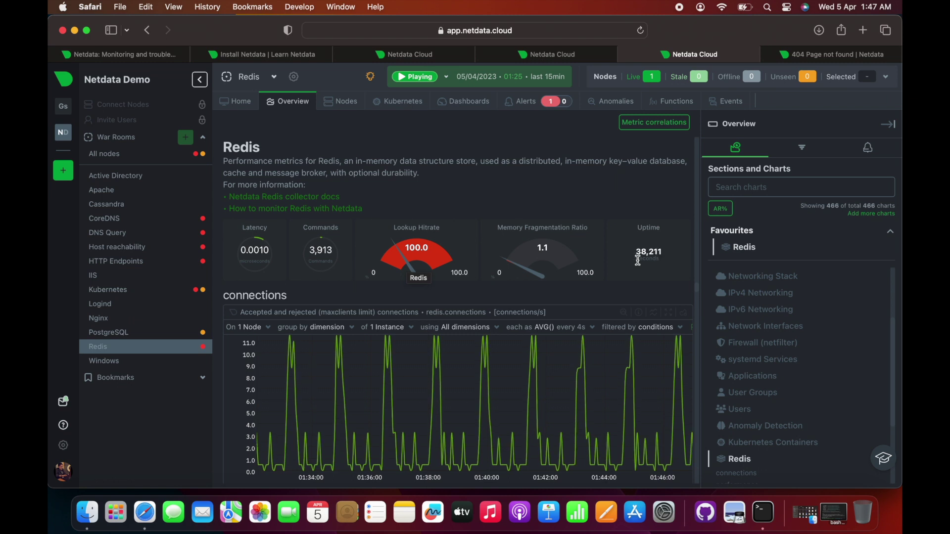
scroll(638, 261, "down", 3)
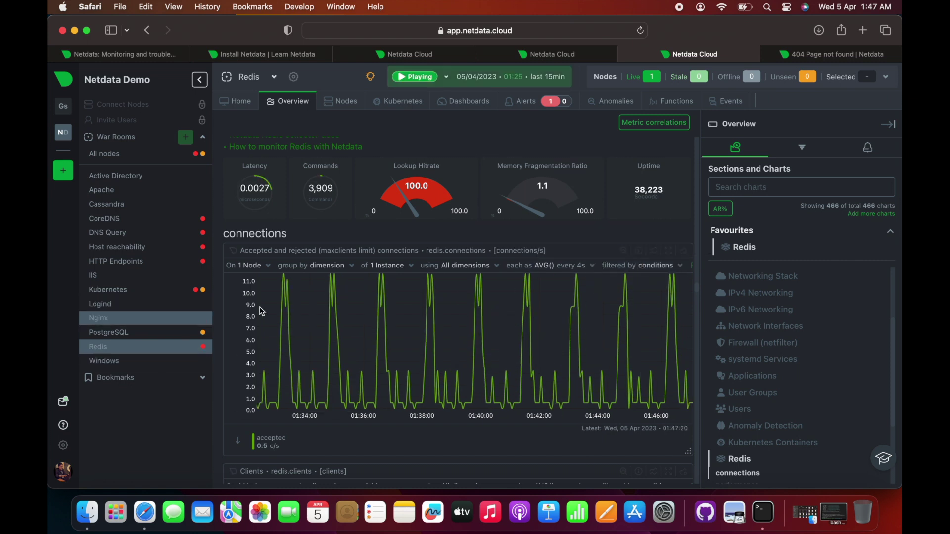
mouse_move(300, 314)
scroll(300, 313, "down", 2)
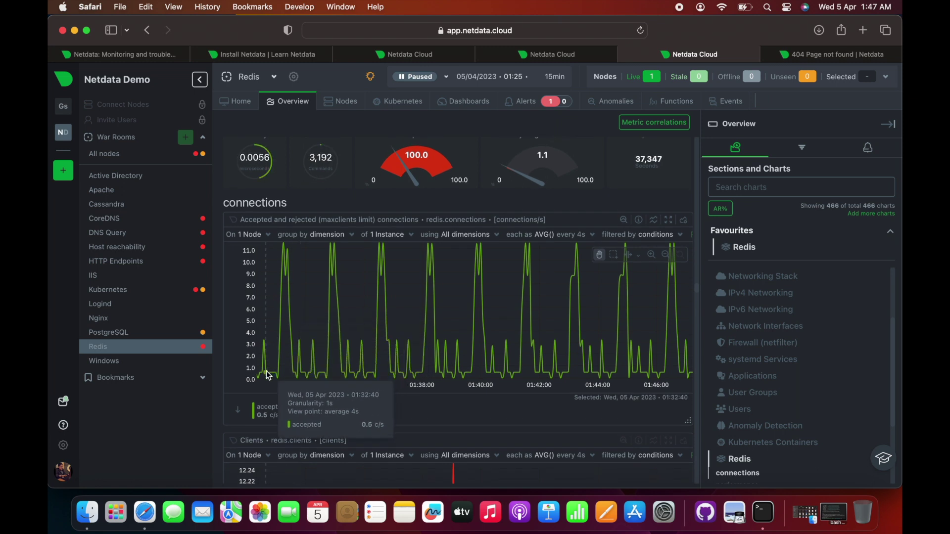
scroll(299, 314, "down", 2)
scroll(308, 316, "up", 4)
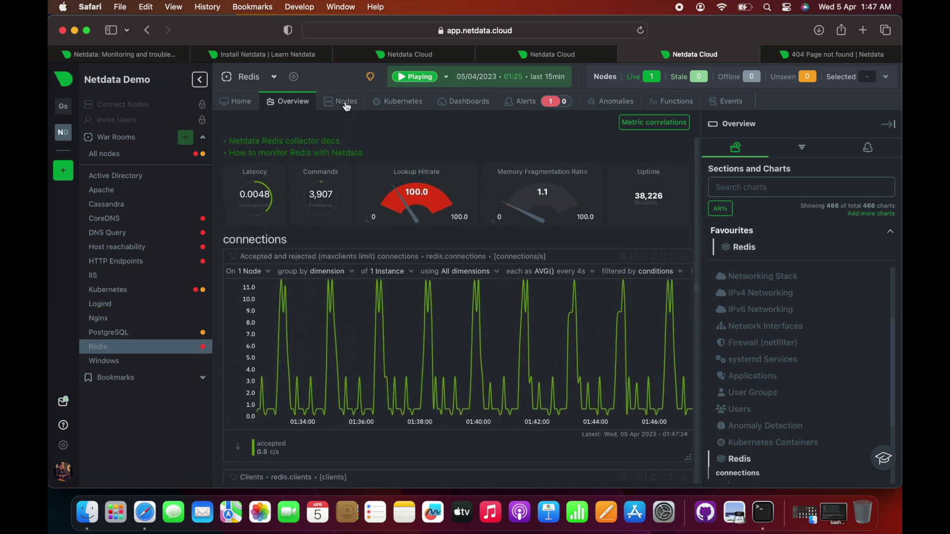
Step: Open the Redis room's Anomaly Detection dashboard and add an anomaly_detection.anomaly_rate chart covering all nodes
left_click(464, 103)
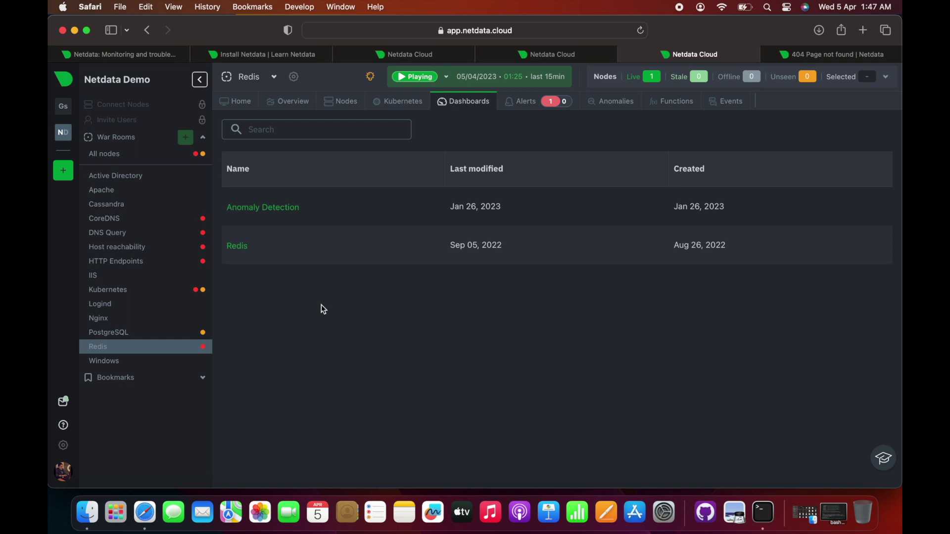
left_click(275, 211)
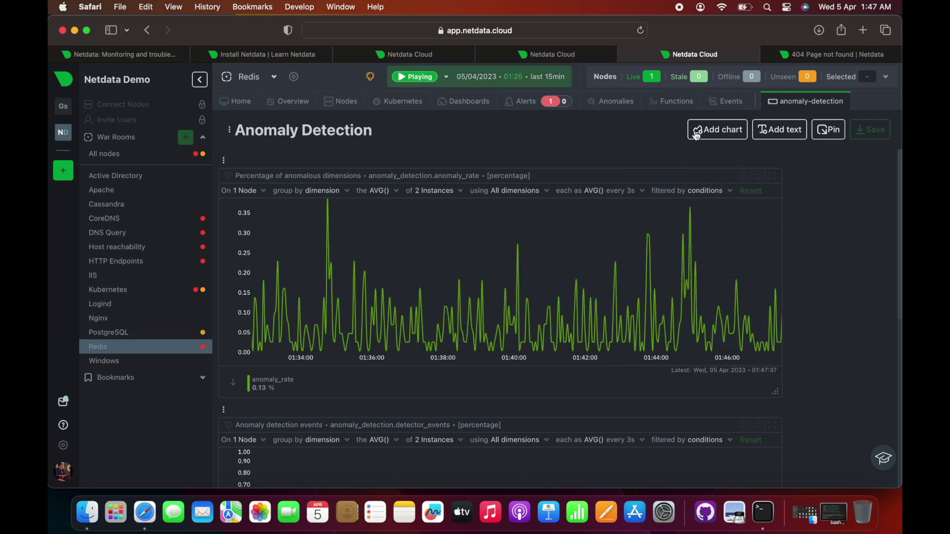
left_click(713, 128)
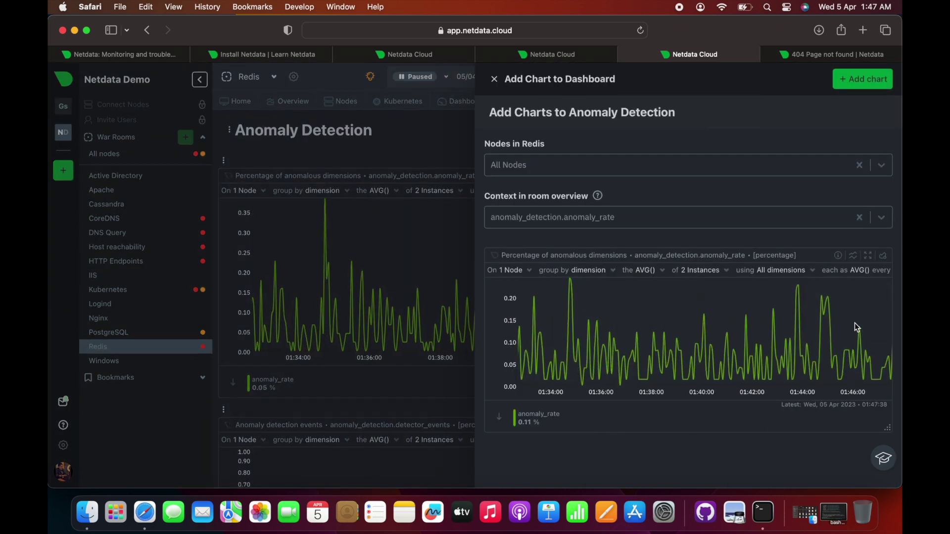
left_click(876, 79)
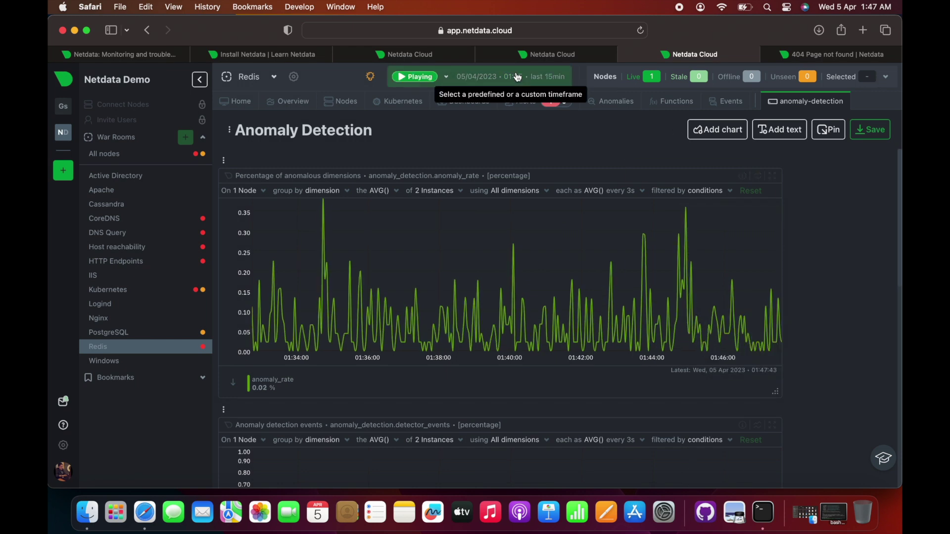
Step: Stay on the Anomaly Detection dashboard and select the redis-master-0 node as the node filter
left_click(726, 103)
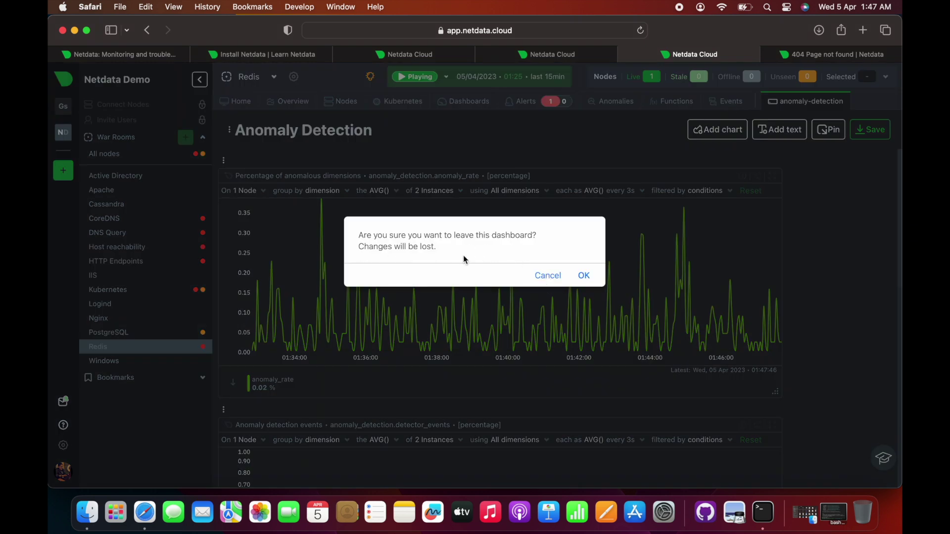
left_click(547, 278)
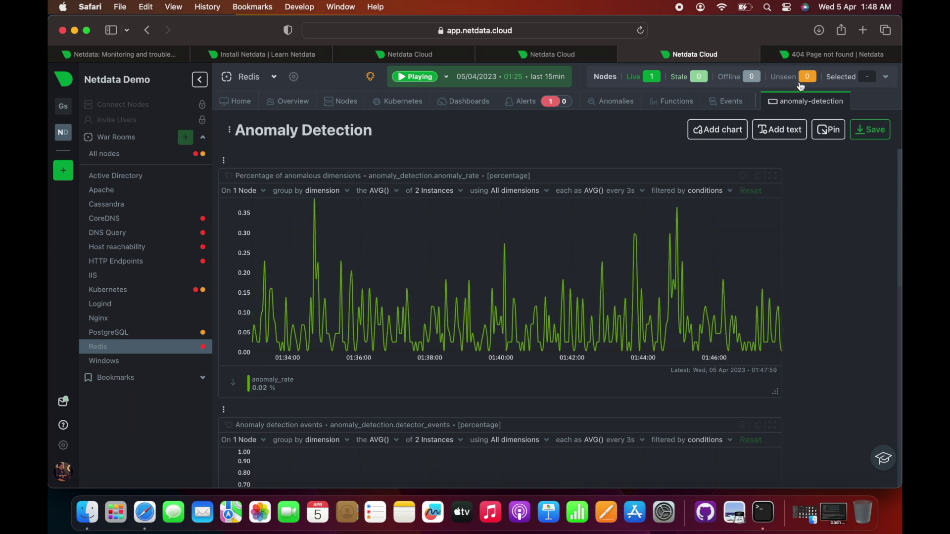
left_click(869, 79)
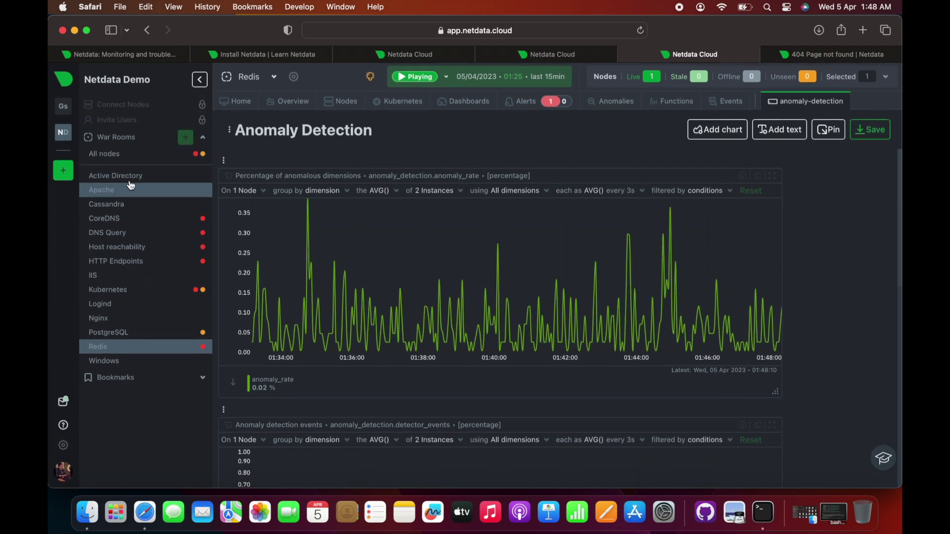
left_click(132, 155)
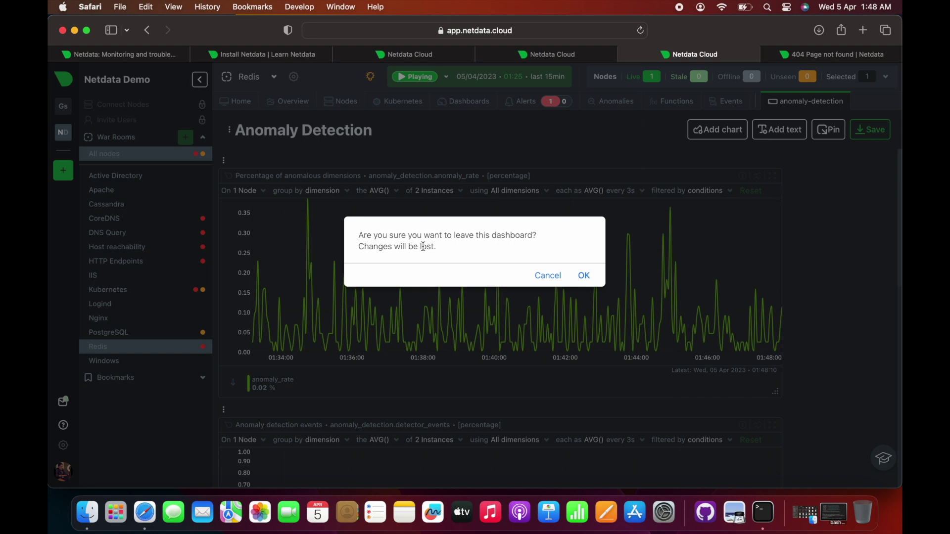
left_click(548, 278)
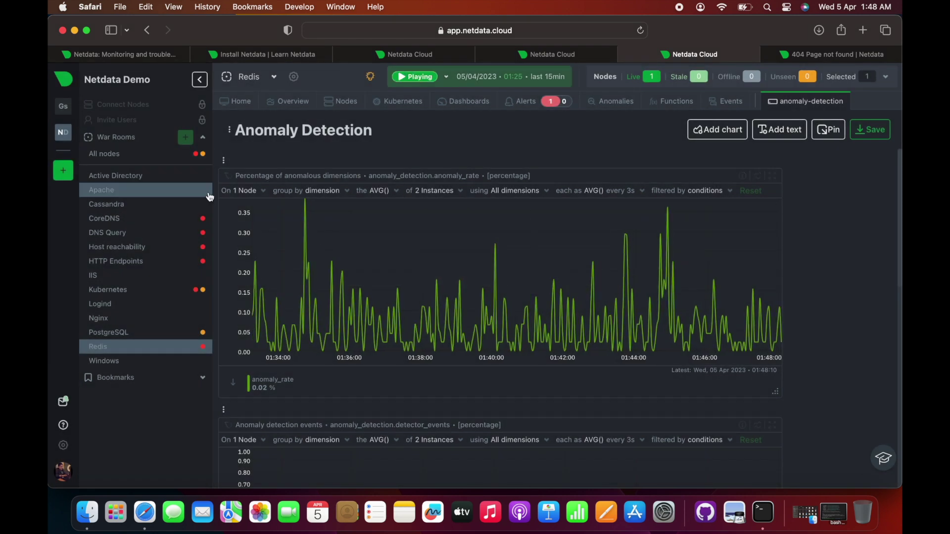
left_click(177, 178)
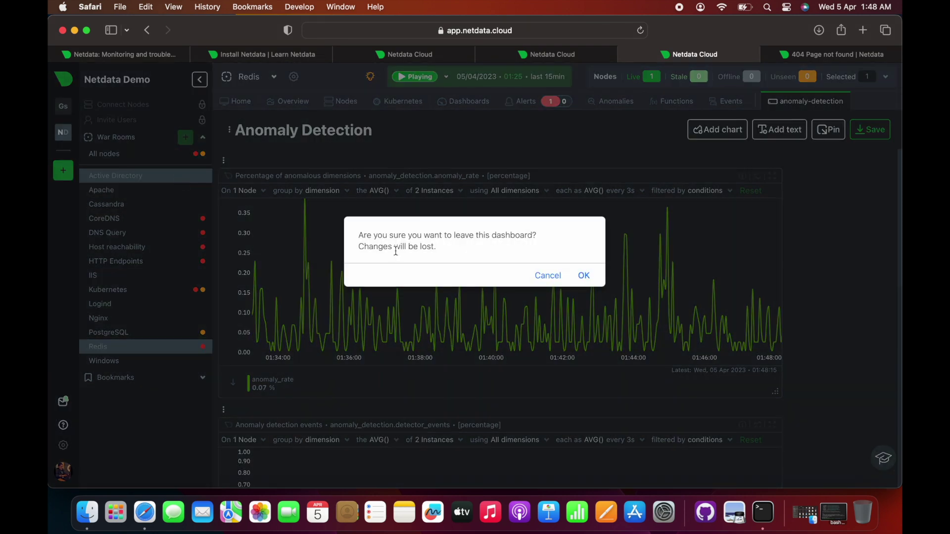
left_click(549, 278)
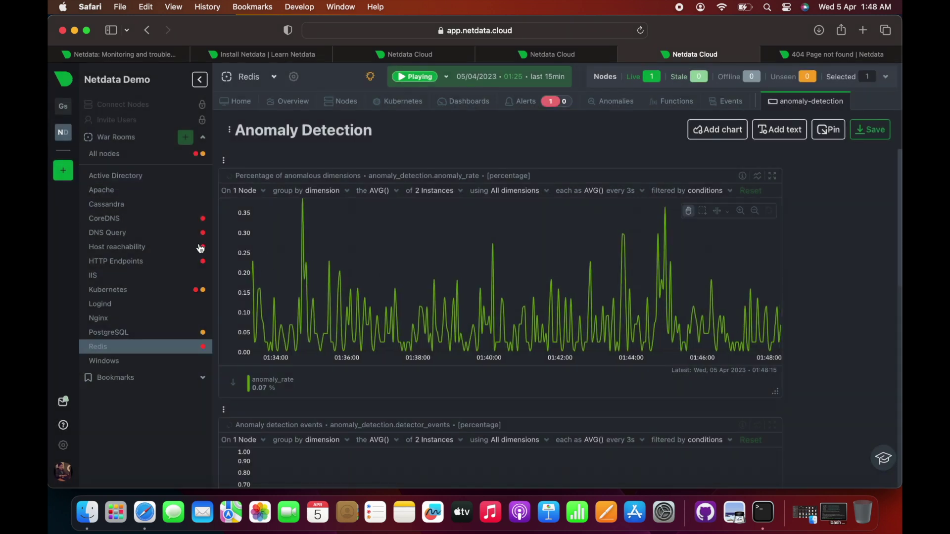
Step: Leave the dashboard without saving, open the Windows war room and examine its CPU, hardware interrupt and memory charts
left_click(153, 362)
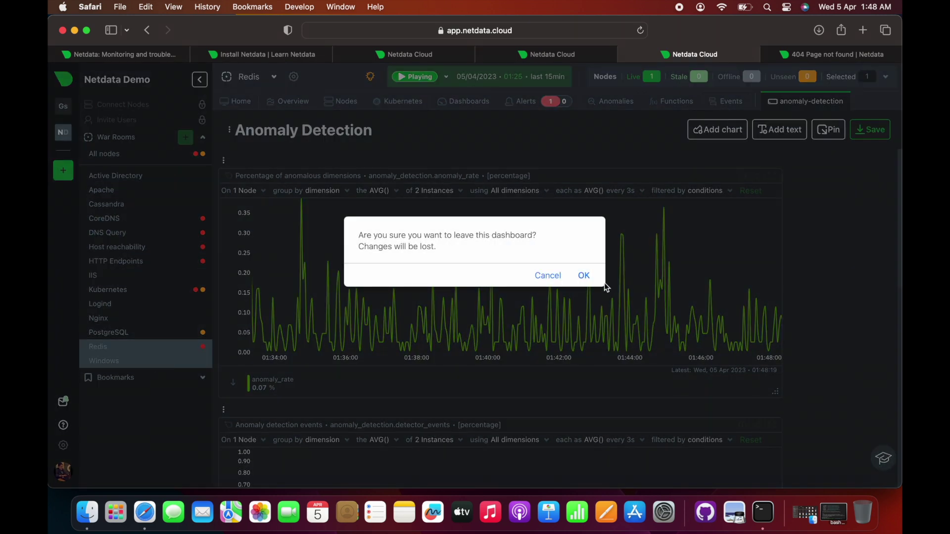
left_click(584, 276)
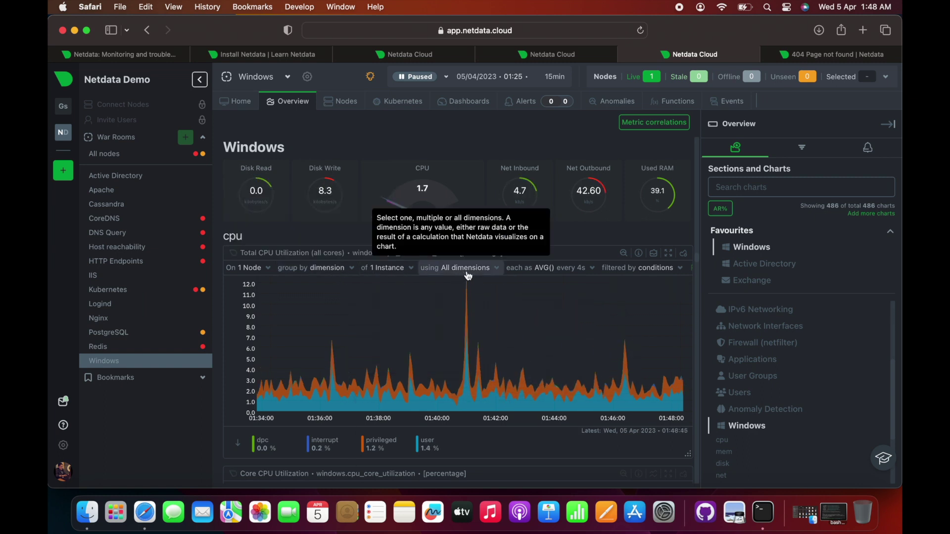
left_click(676, 271)
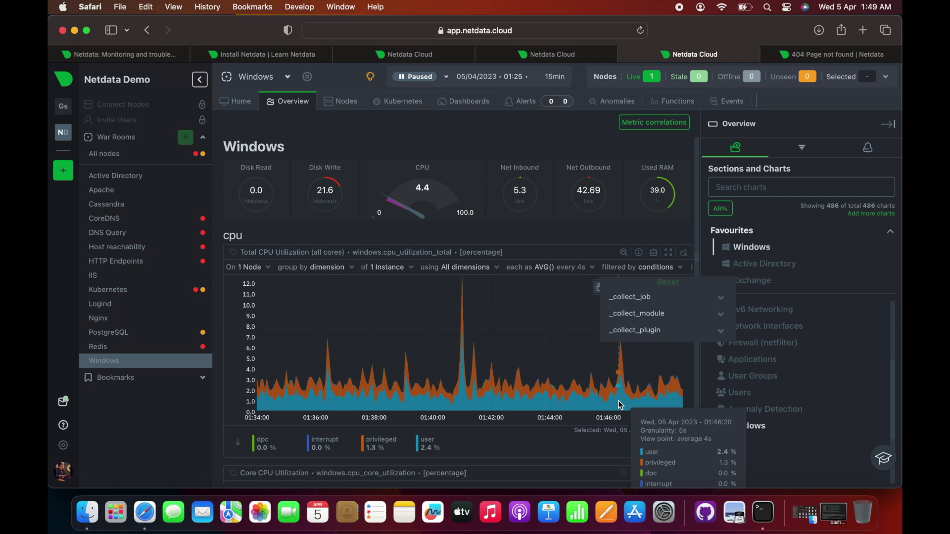
scroll(619, 400, "down", 15)
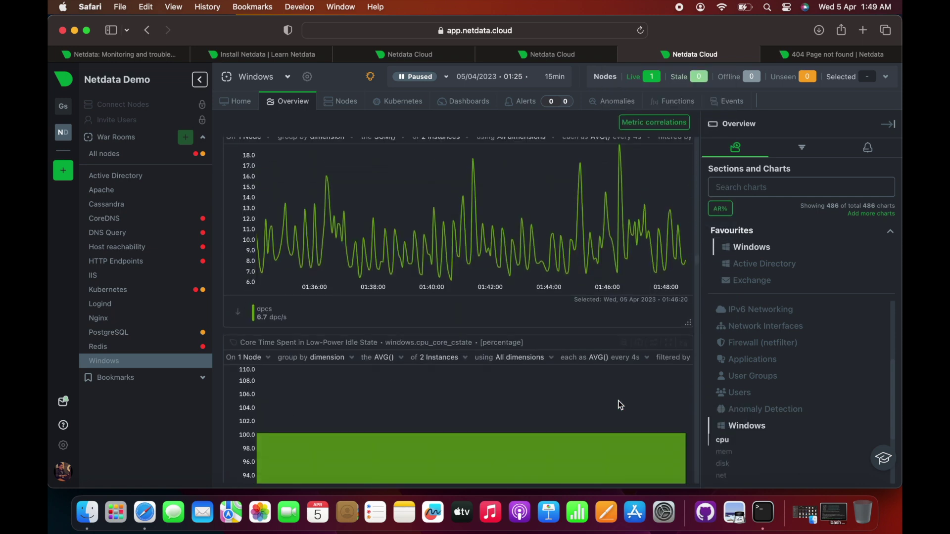
scroll(620, 405, "down", 8)
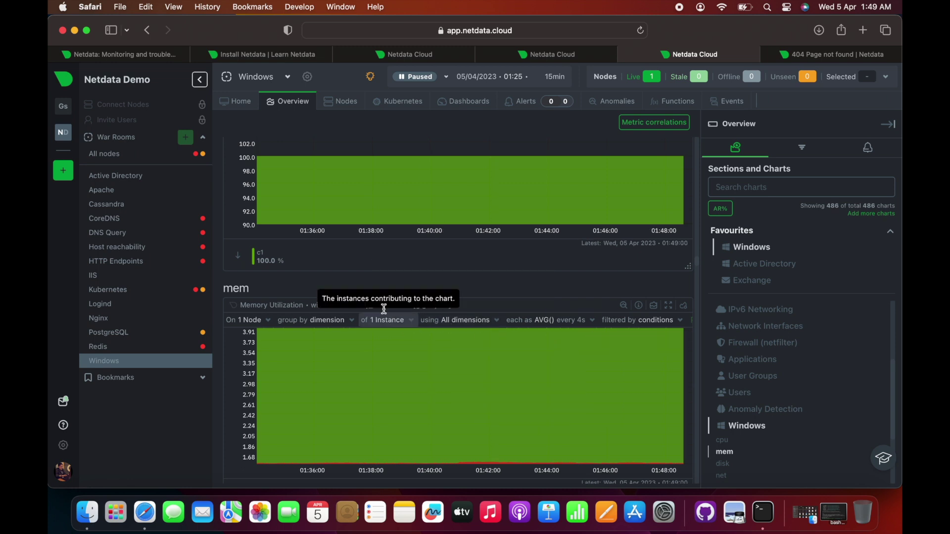
scroll(334, 261, "up", 6)
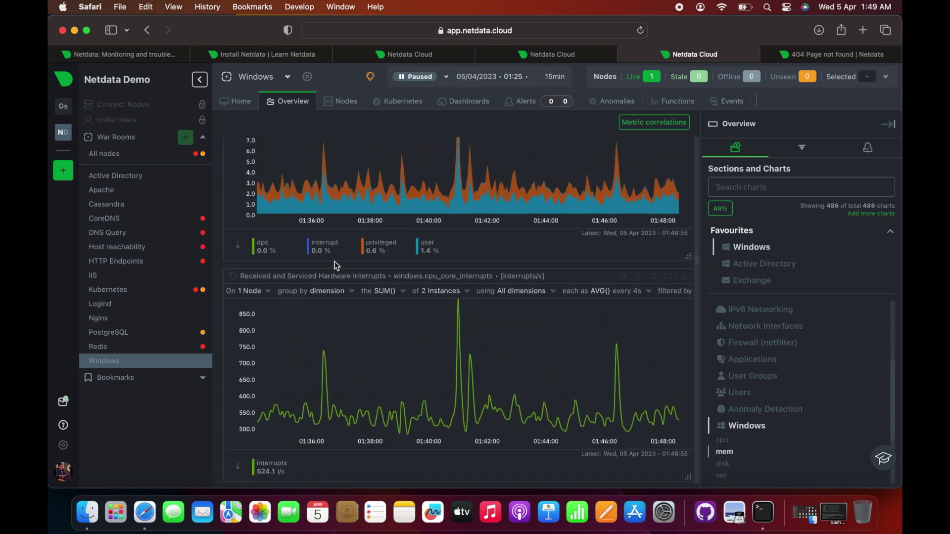
scroll(335, 261, "up", 6)
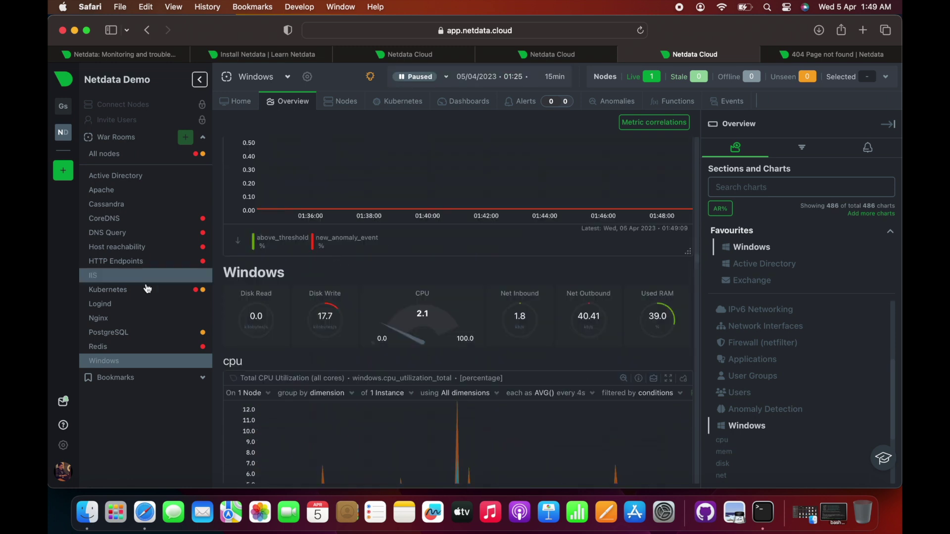
Step: Revisit the PostgreSQL room's transactions and queries charts, and the Redis room's performance, memory and connections charts
left_click(127, 334)
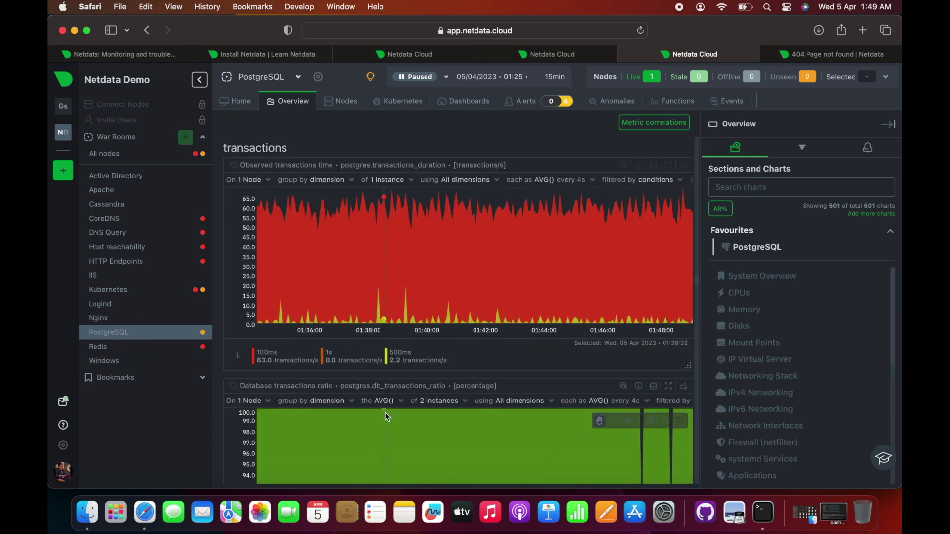
scroll(385, 411, "down", 15)
left_click(177, 348)
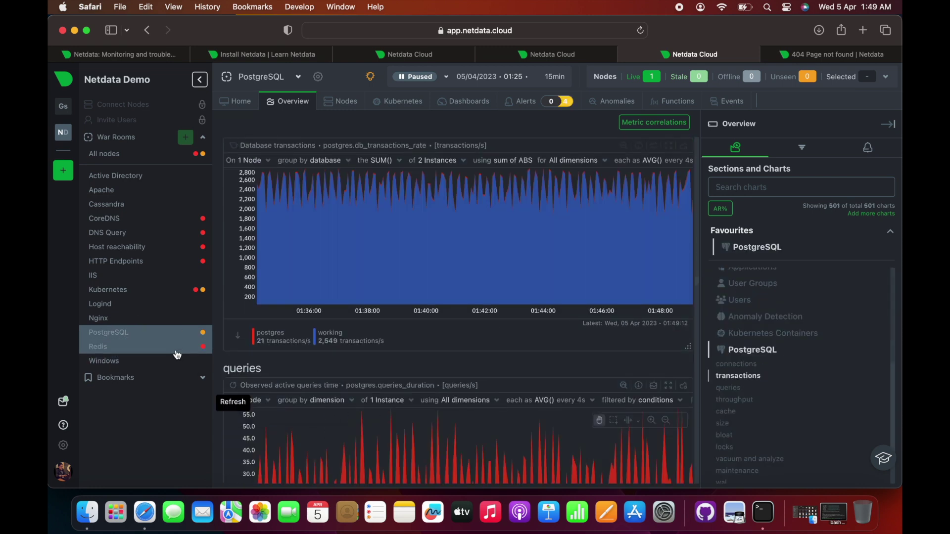
scroll(412, 356, "down", 20)
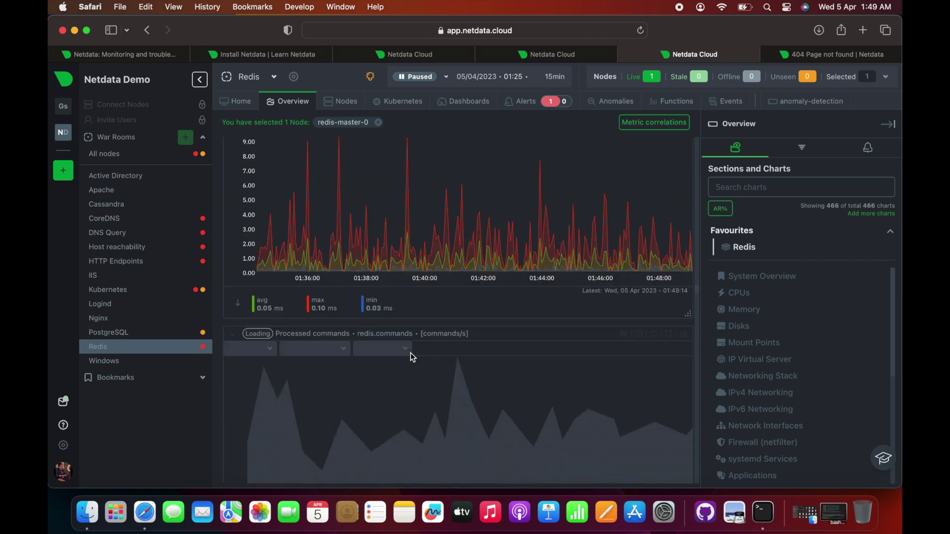
scroll(411, 352, "up", 10)
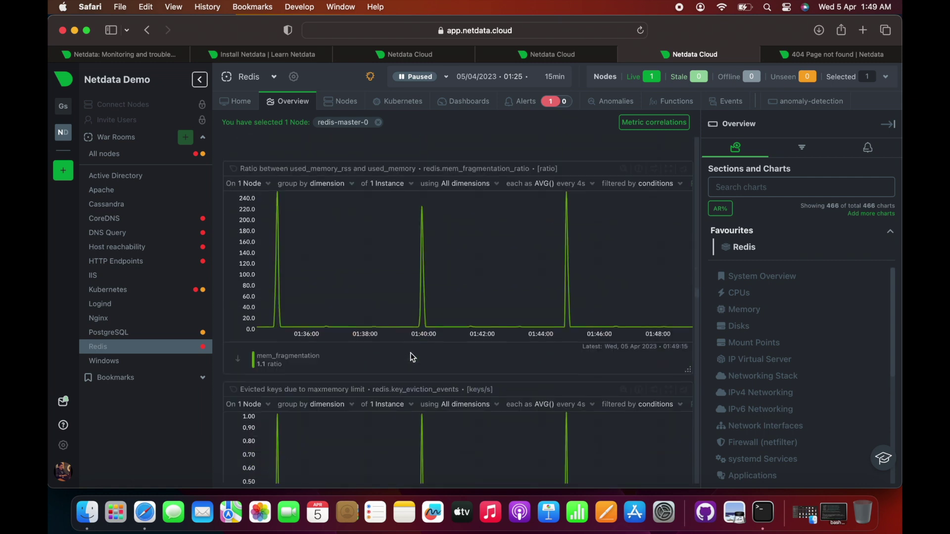
scroll(546, 306, "up", 15)
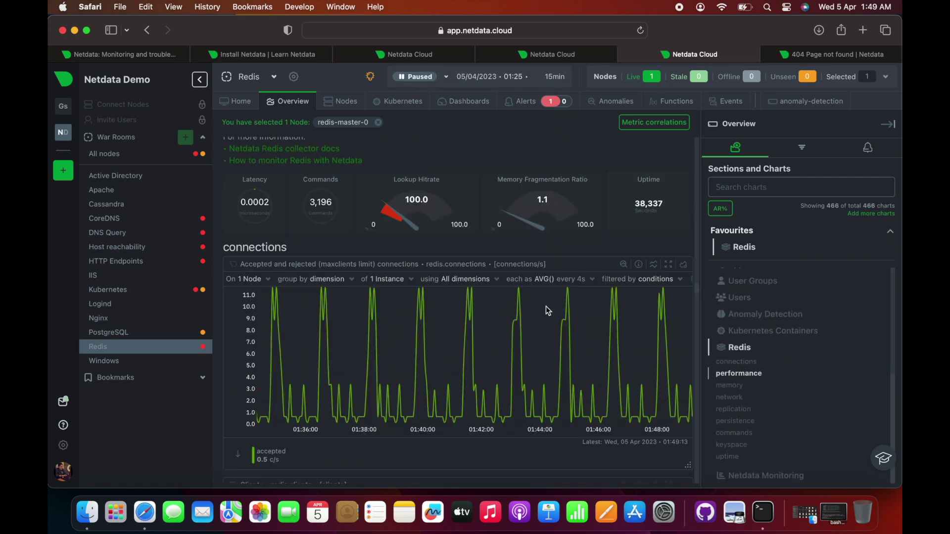